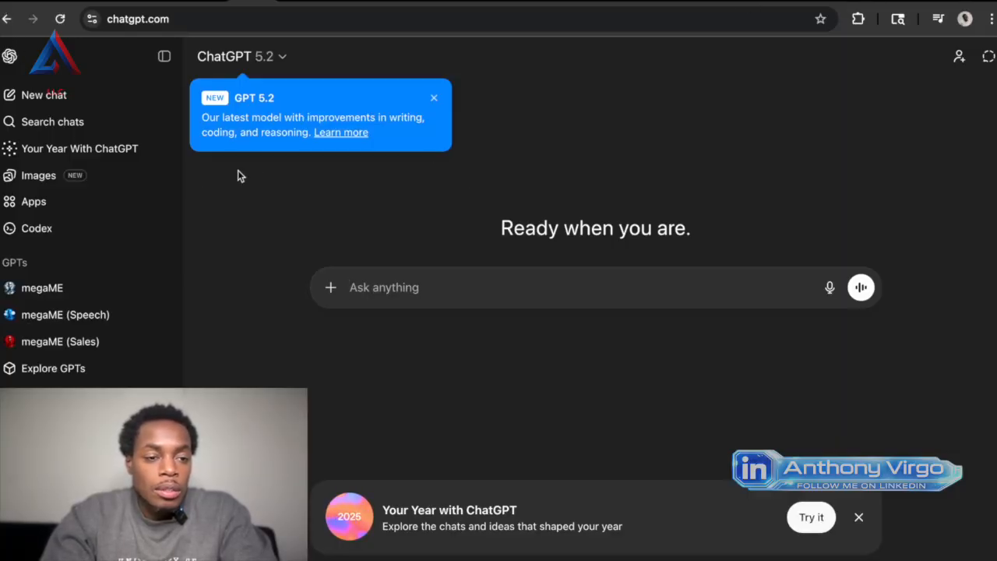
# Open the Apps directory and browse the featured apps list.
pyautogui.click(34, 263)
pyautogui.click(36, 264)
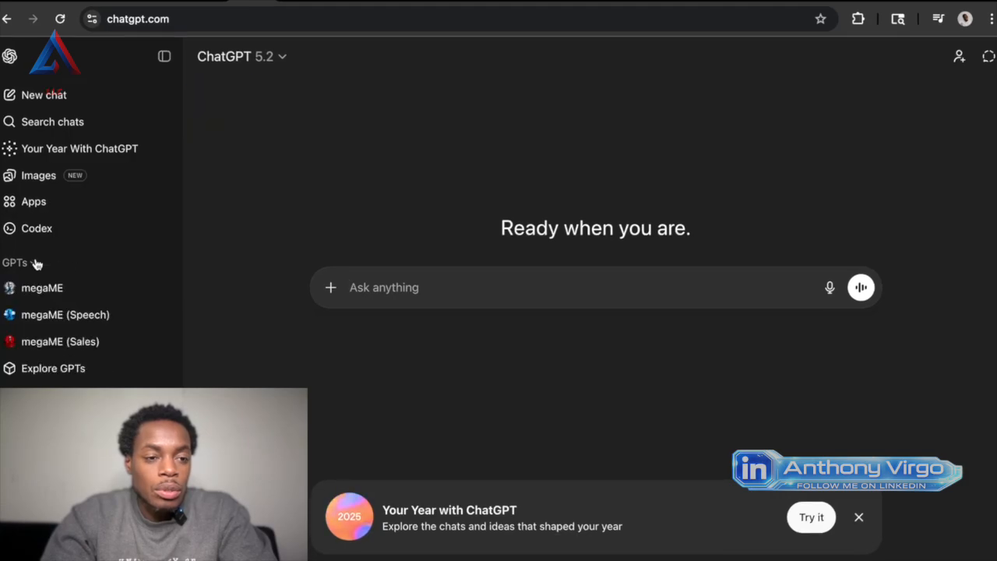
pyautogui.click(67, 204)
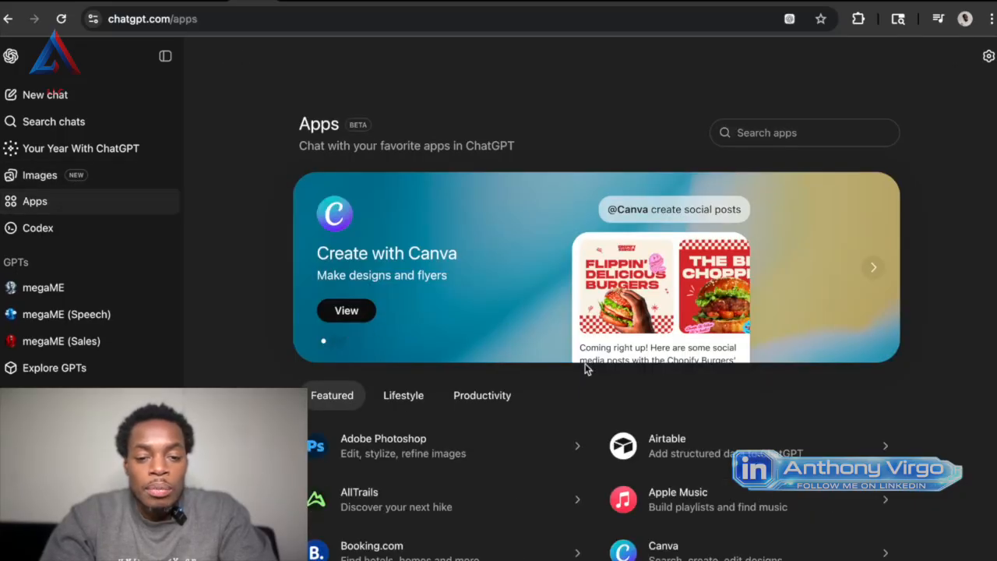
pyautogui.scroll(-2, 585, 366)
pyautogui.scroll(-5, 586, 370)
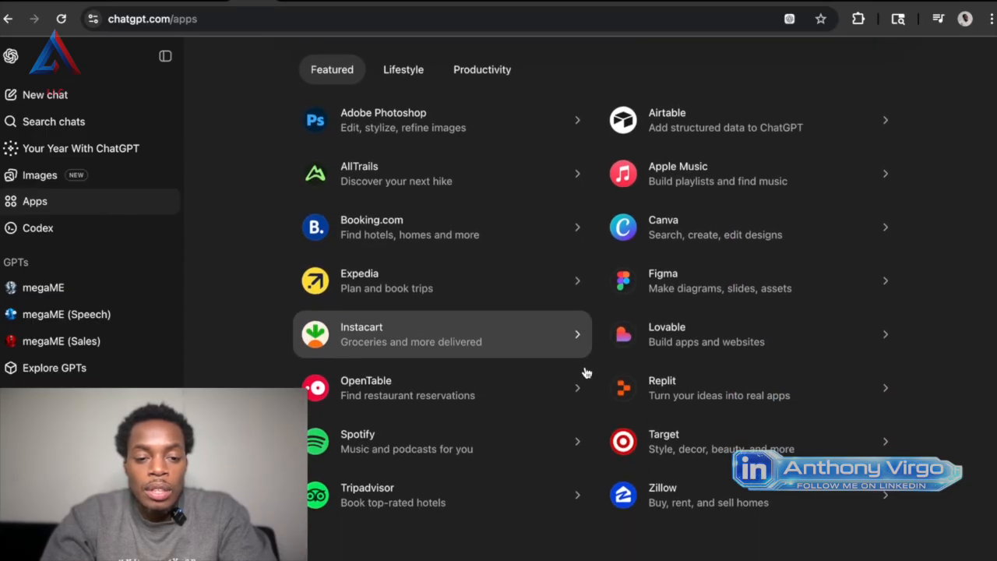
pyautogui.scroll(1, 586, 372)
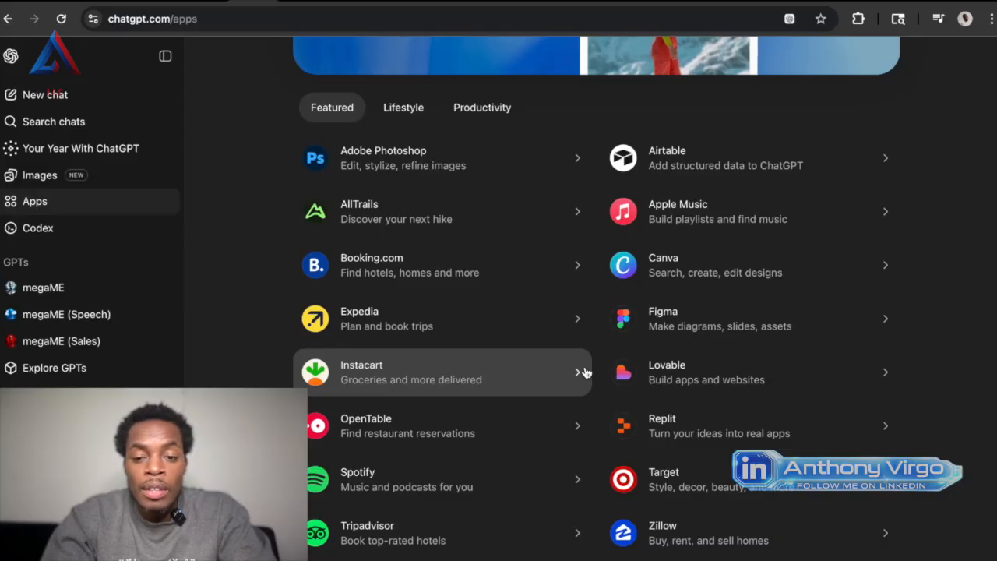
pyautogui.scroll(2, 586, 372)
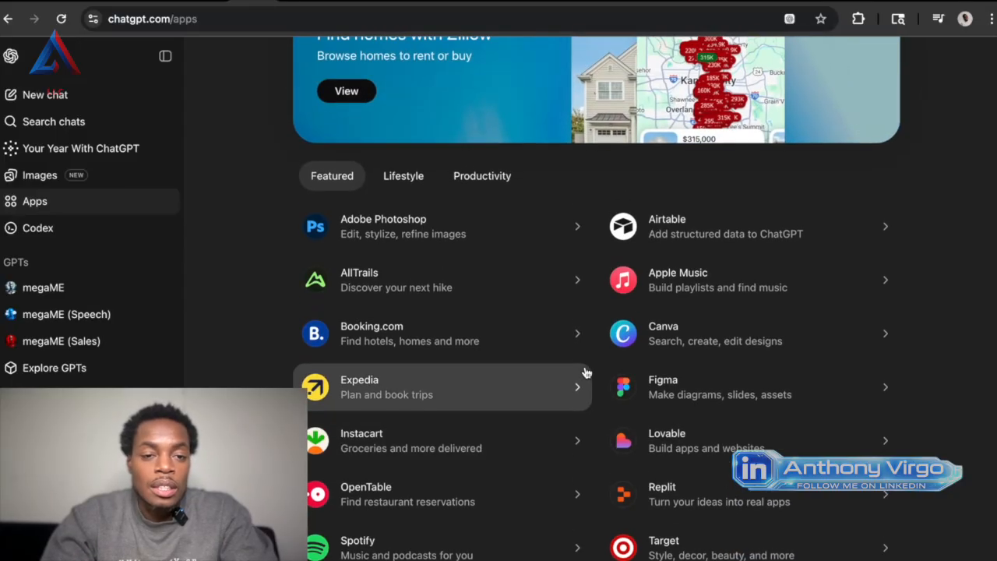
pyautogui.scroll(3, 586, 373)
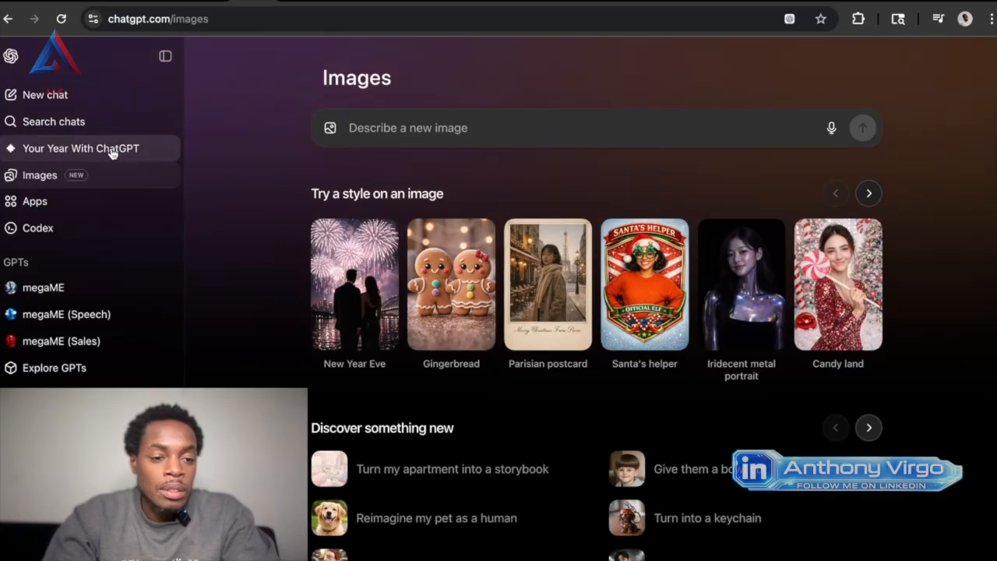
# Open the Your Year With ChatGPT page and look over the GPTs and projects listed alongside it.
pyautogui.click(112, 152)
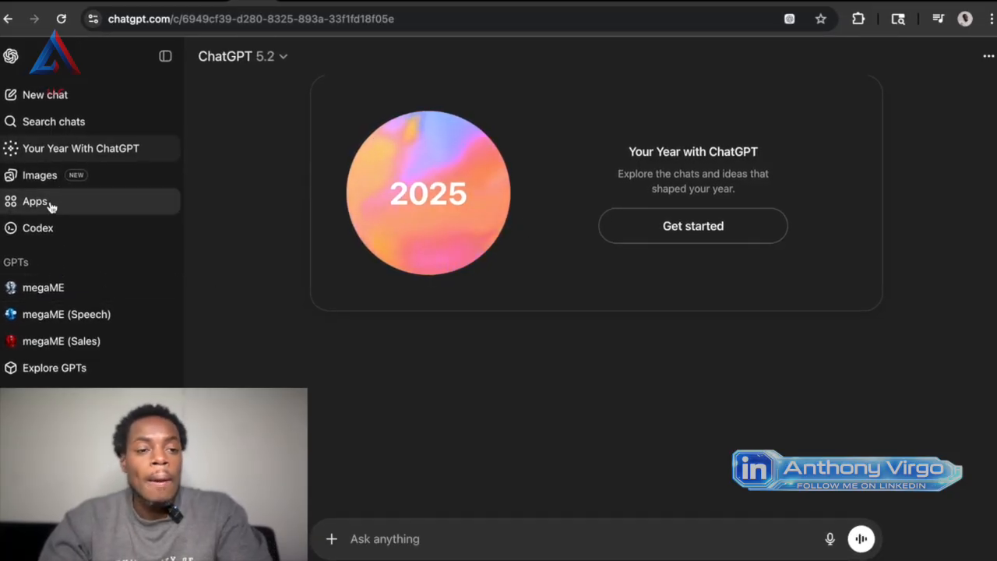
pyautogui.scroll(-1, 76, 223)
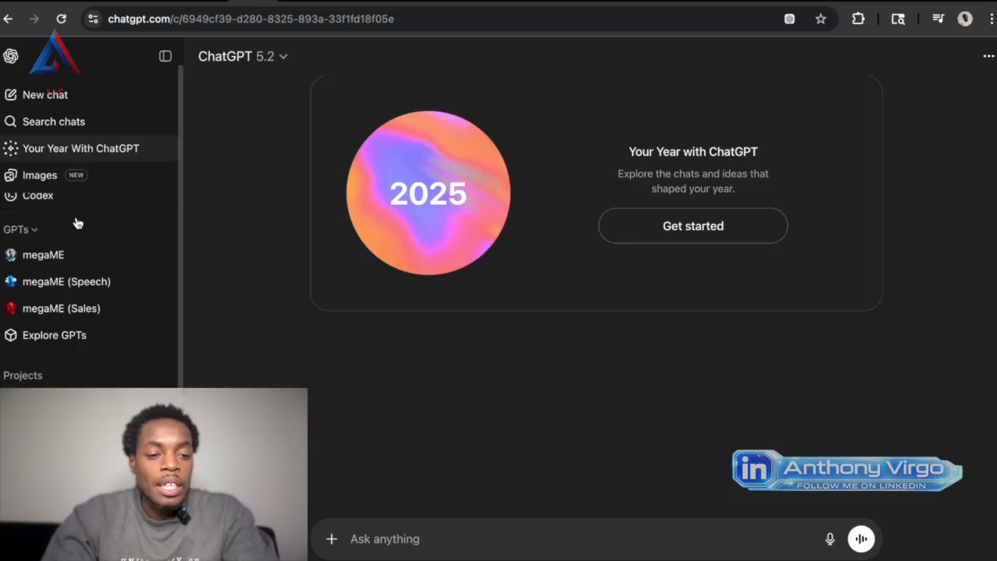
pyautogui.scroll(1, 81, 303)
pyautogui.scroll(1, 81, 303)
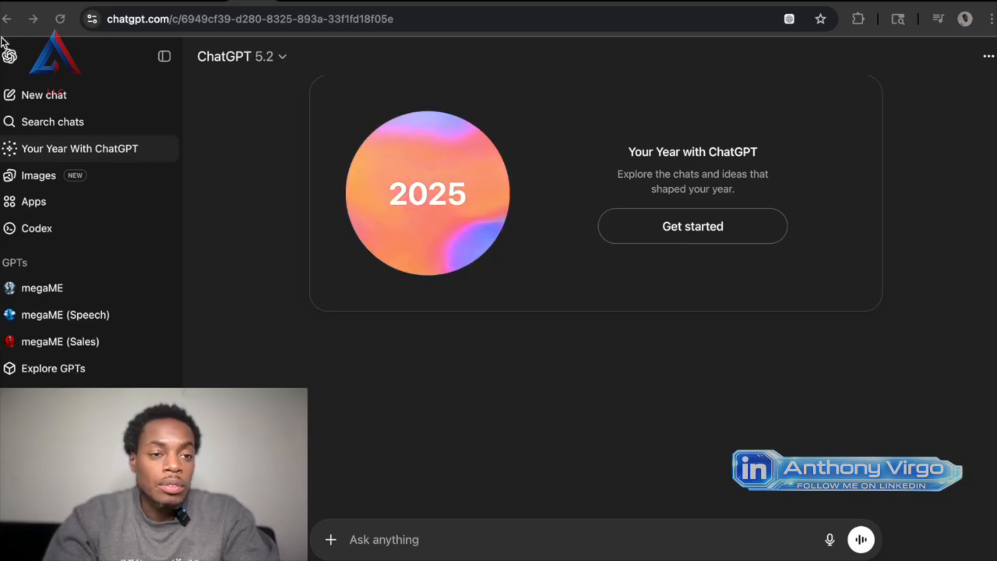
# Go to Explore GPTs and start creating a new custom GPT.
pyautogui.click(56, 370)
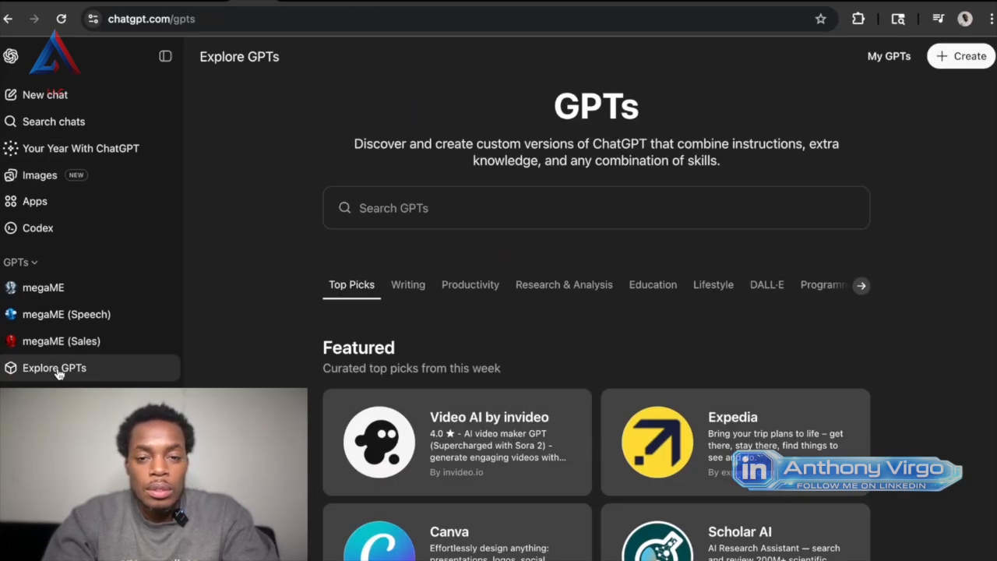
pyautogui.click(949, 63)
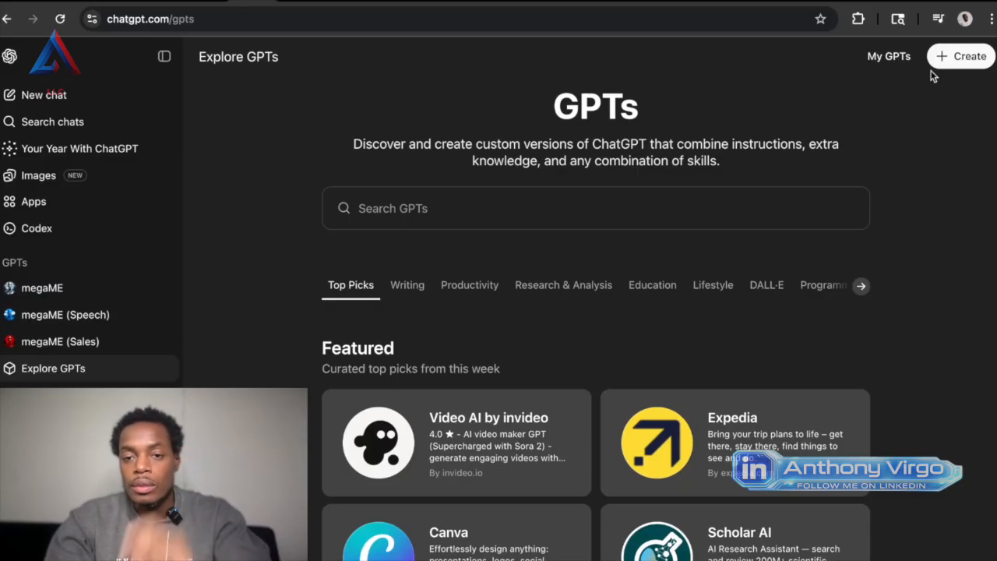
pyautogui.click(954, 56)
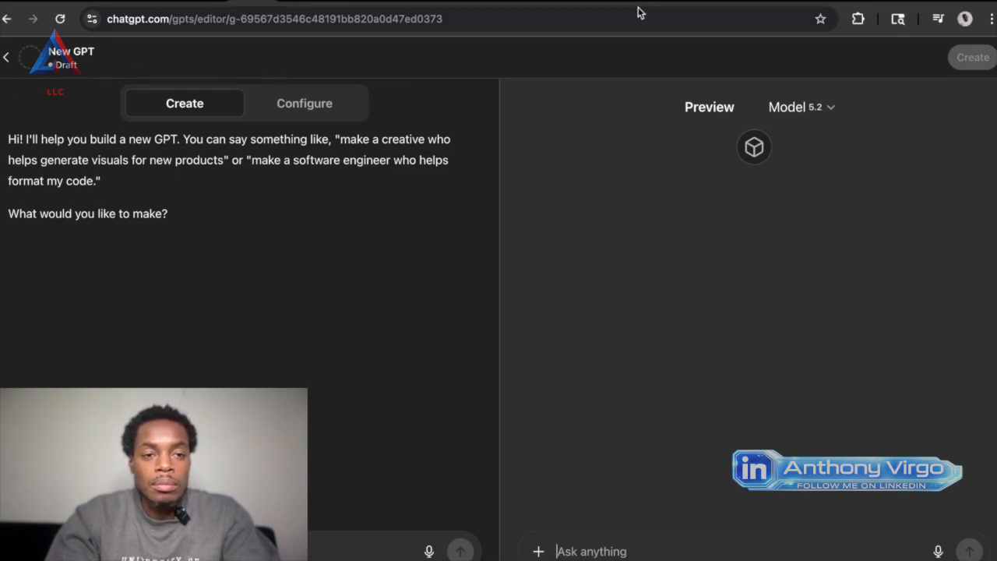
# Load chatgpt.com in a new browser tab.
pyautogui.click(900, 3)
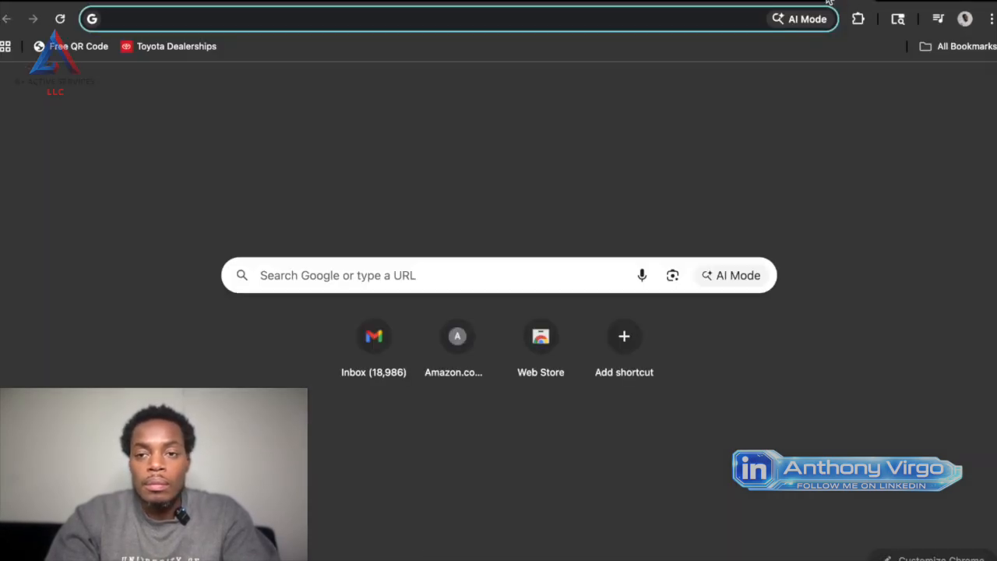
pyautogui.click(413, 19)
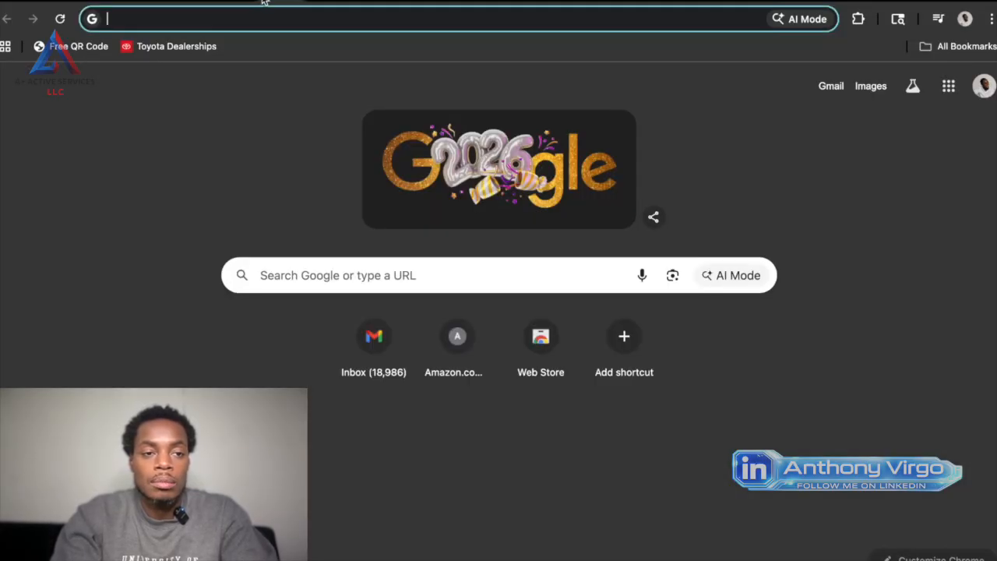
pyautogui.write('chat')
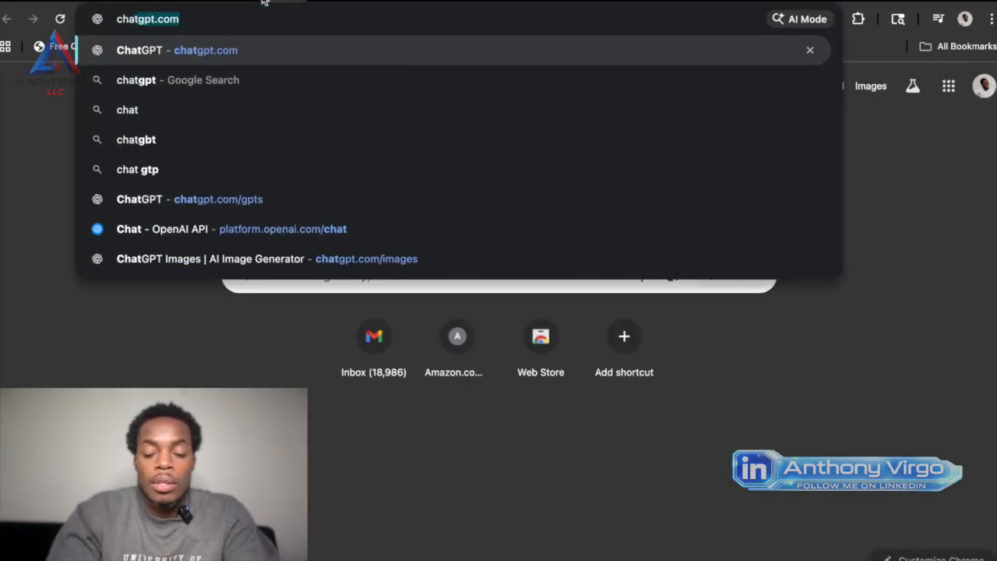
pyautogui.press('Return')
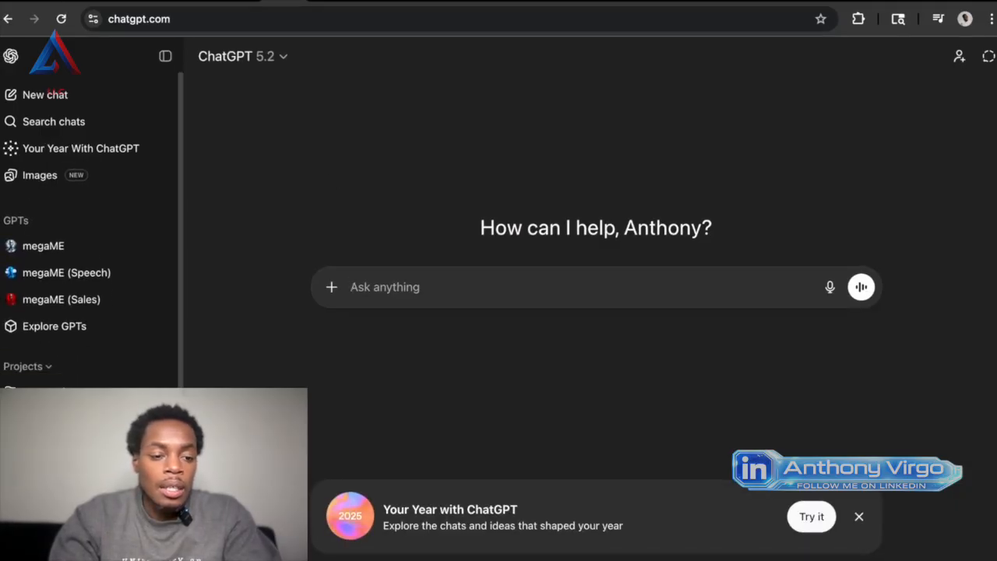
# Open the AI Troubleshooting project from the projects list.
pyautogui.scroll(-2, 90, 257)
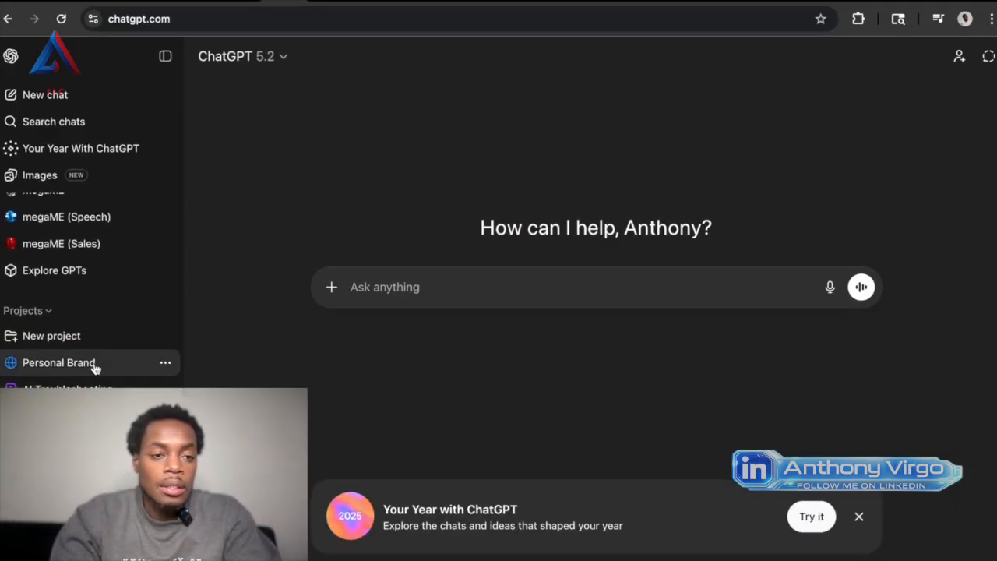
pyautogui.click(66, 98)
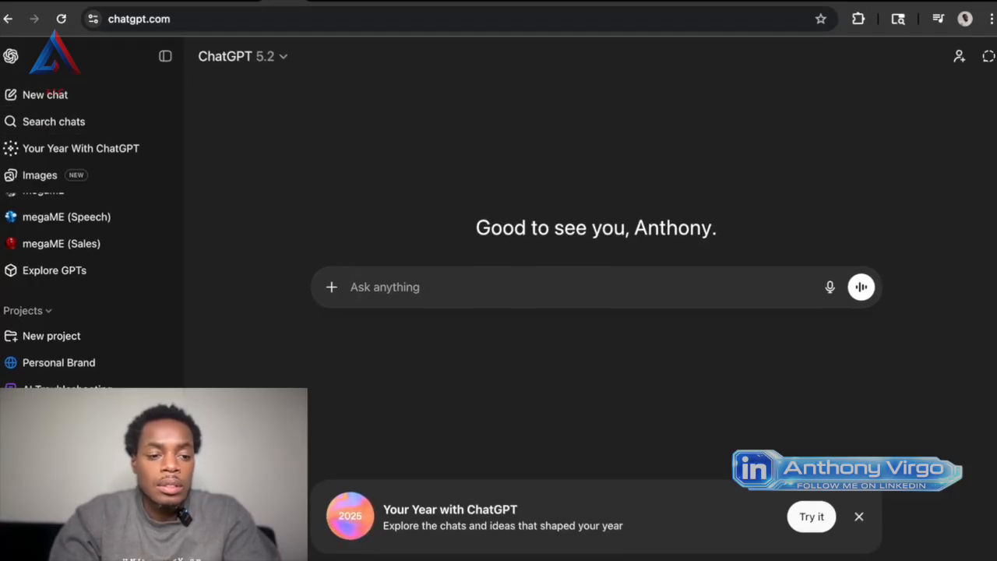
pyautogui.scroll(-1, 92, 272)
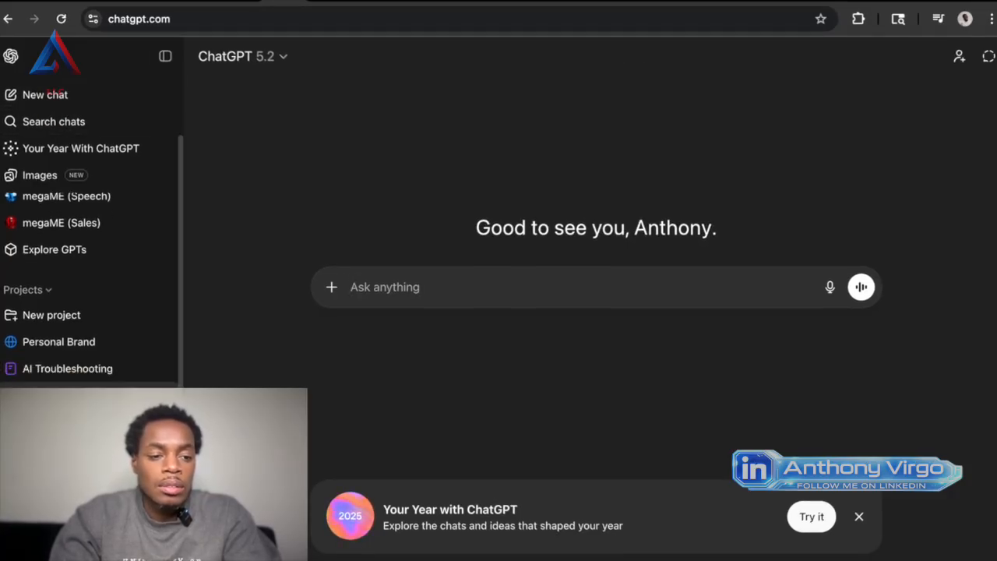
pyautogui.click(89, 369)
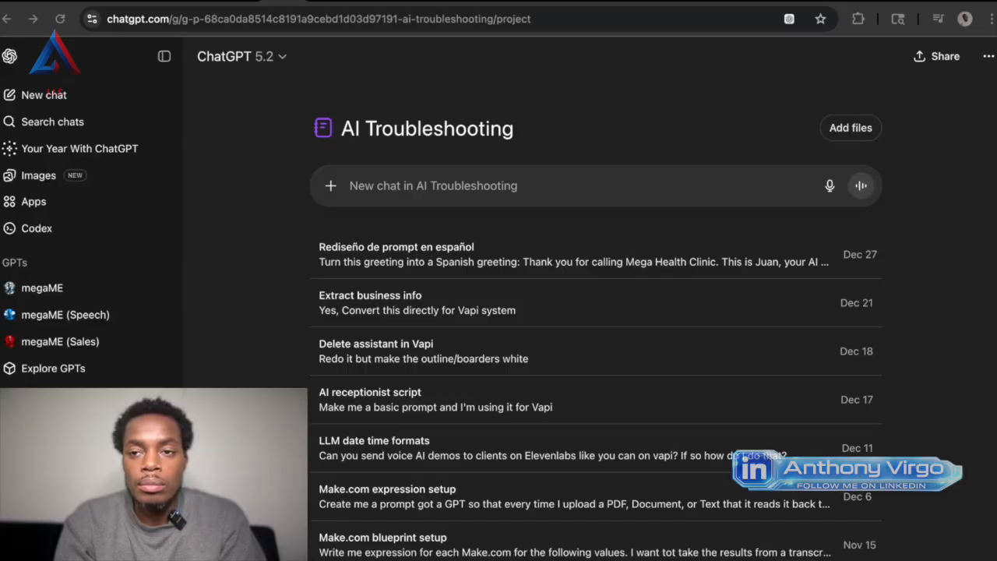
# Start the project's new chat prompt with "Create me a markdown format for a custom gpt for traveling.".
pyautogui.click(349, 186)
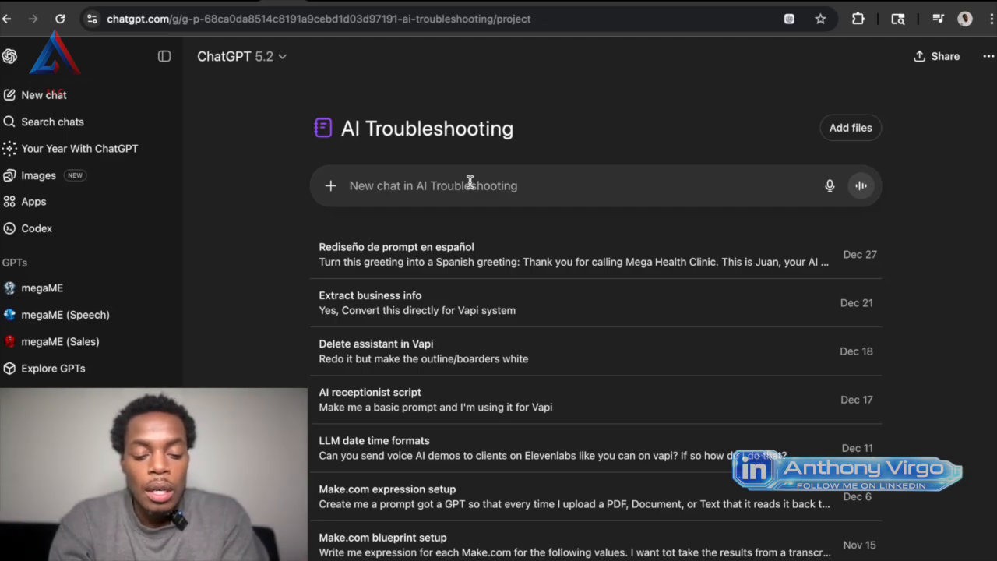
pyautogui.write('Create me a ma')
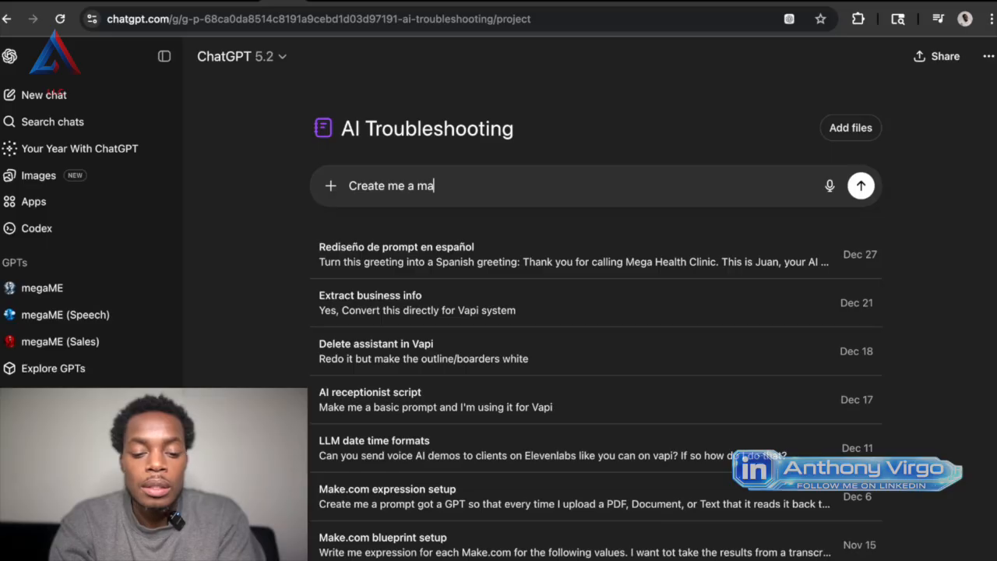
pyautogui.write('rkdown format')
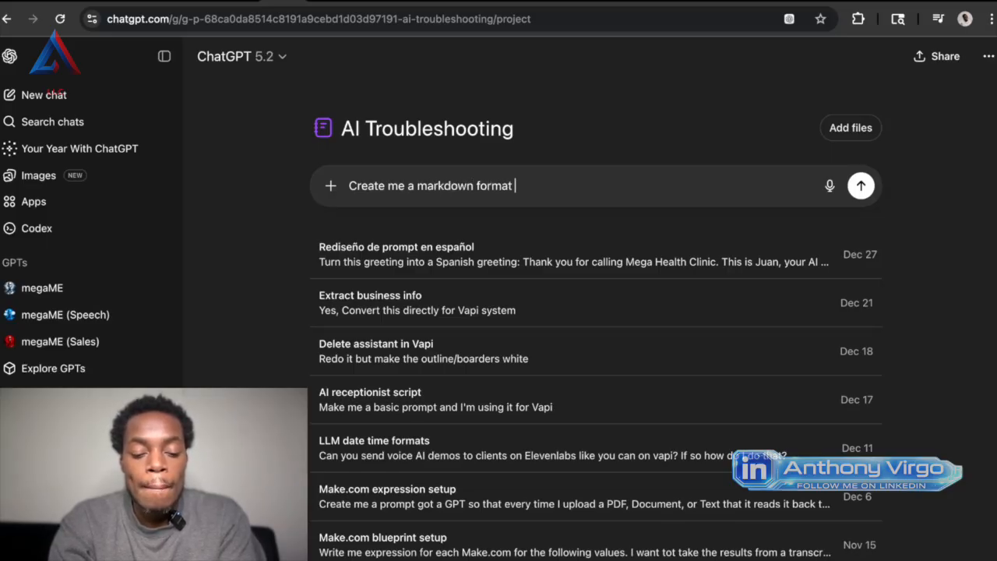
pyautogui.write(' for a cutome')
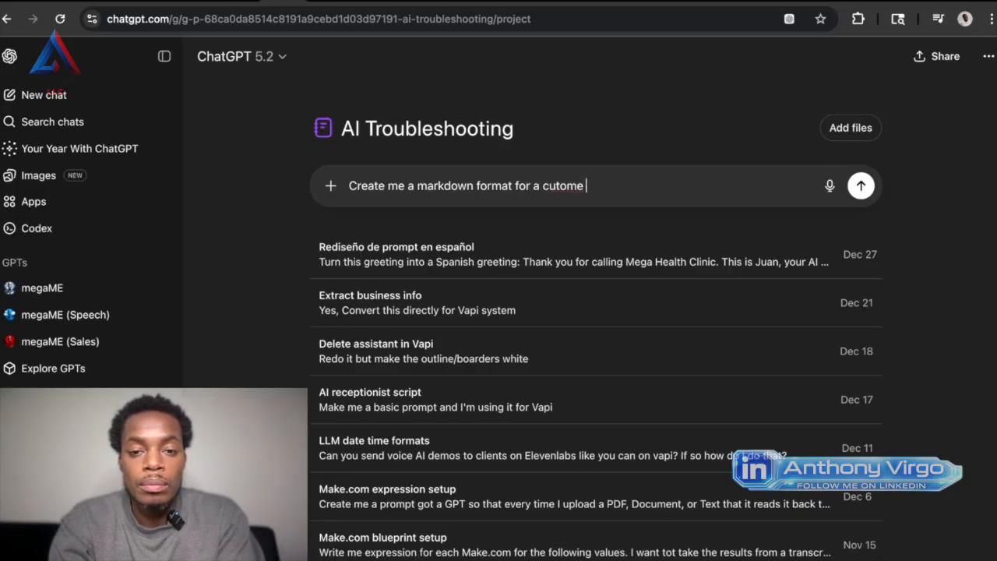
pyautogui.press('BackSpace')
pyautogui.press('BackSpace')
pyautogui.press('BackSpace')
pyautogui.press('BackSpace')
pyautogui.press('BackSpace')
pyautogui.write('stome')
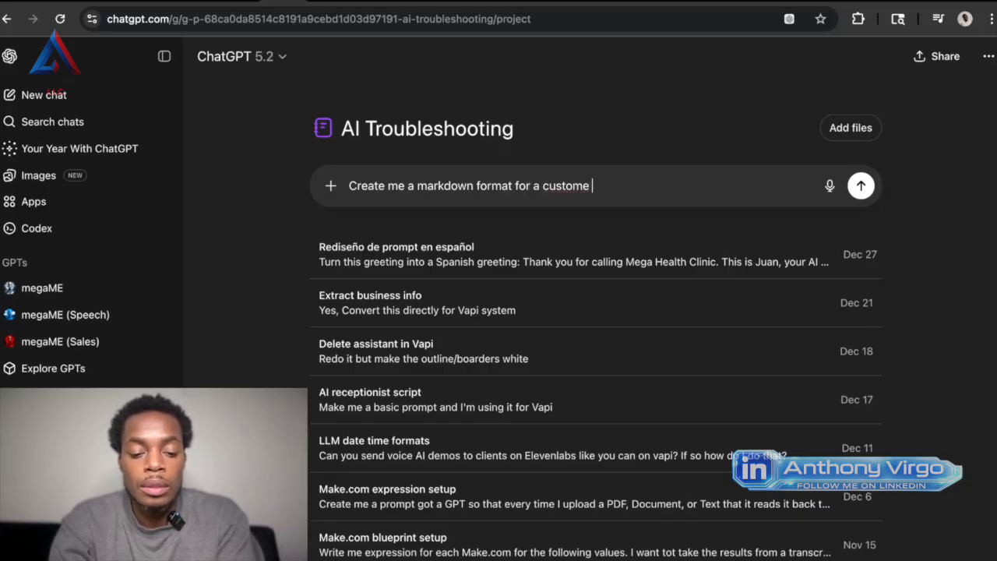
pyautogui.write(' gpt')
pyautogui.press('BackSpace')
pyautogui.press('BackSpace')
pyautogui.press('BackSpace')
pyautogui.press('BackSpace')
pyautogui.press('BackSpace')
pyautogui.write('gpt for ')
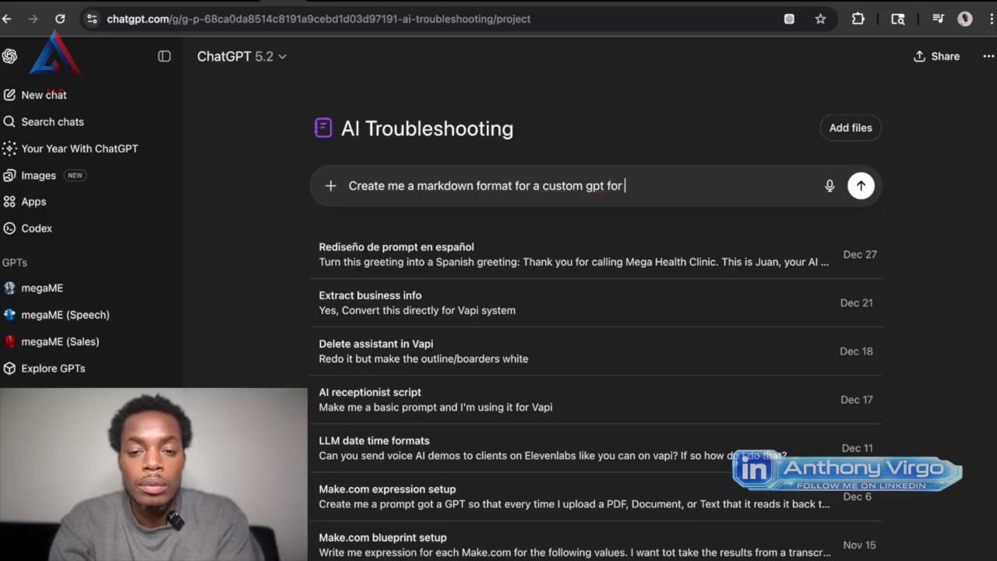
pyautogui.write('traveling')
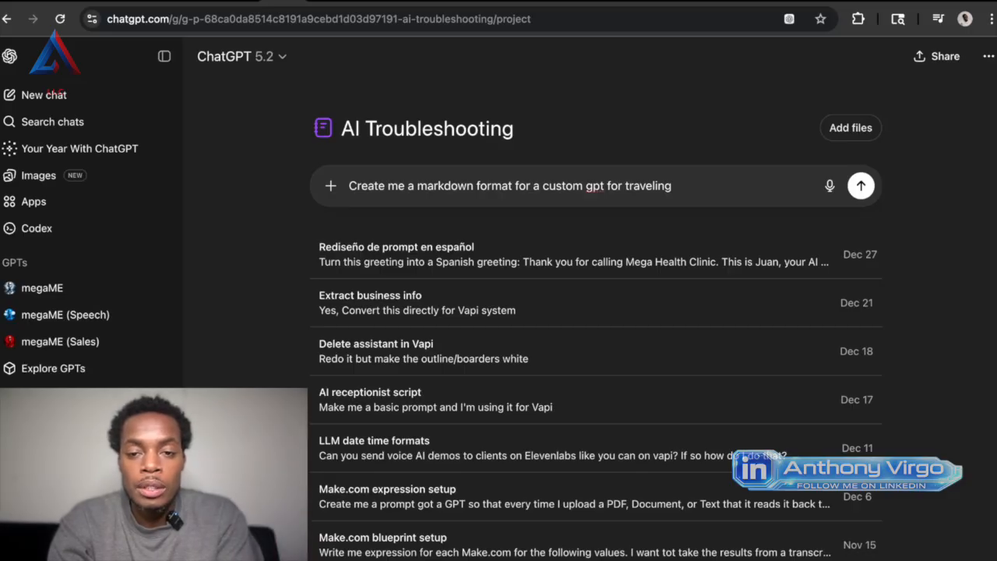
pyautogui.write('. ')
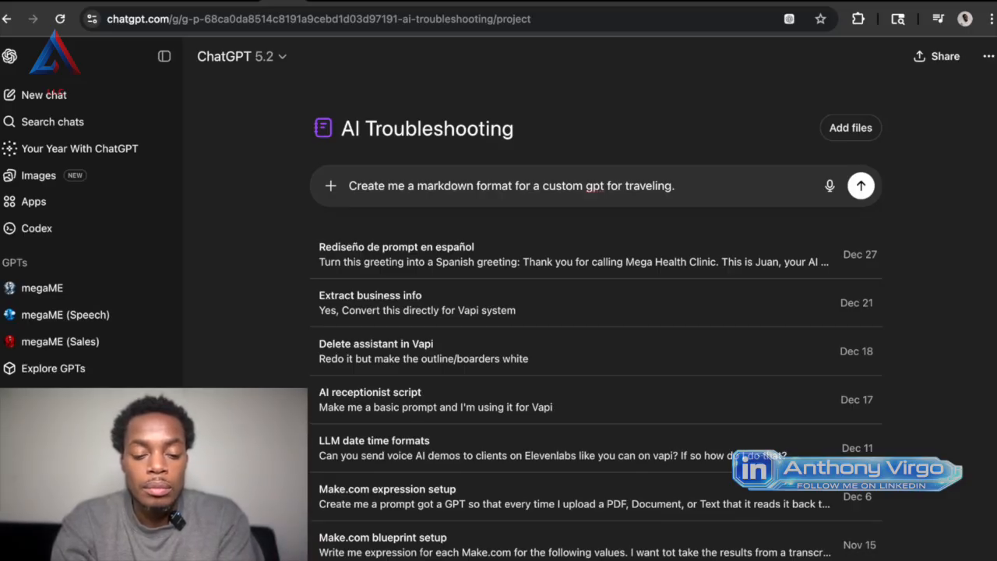
pyautogui.write('I want thi')
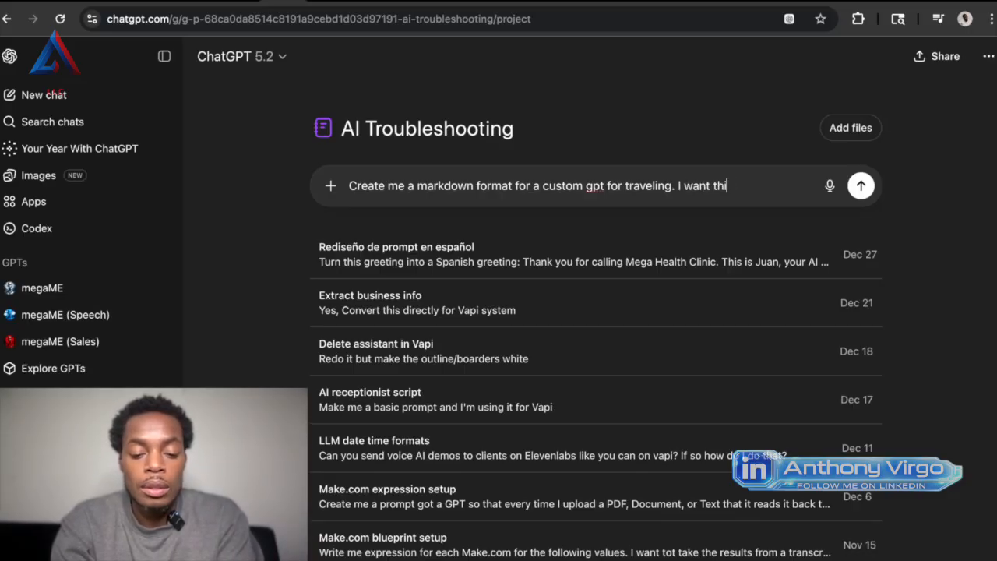
pyautogui.write('s to be my c')
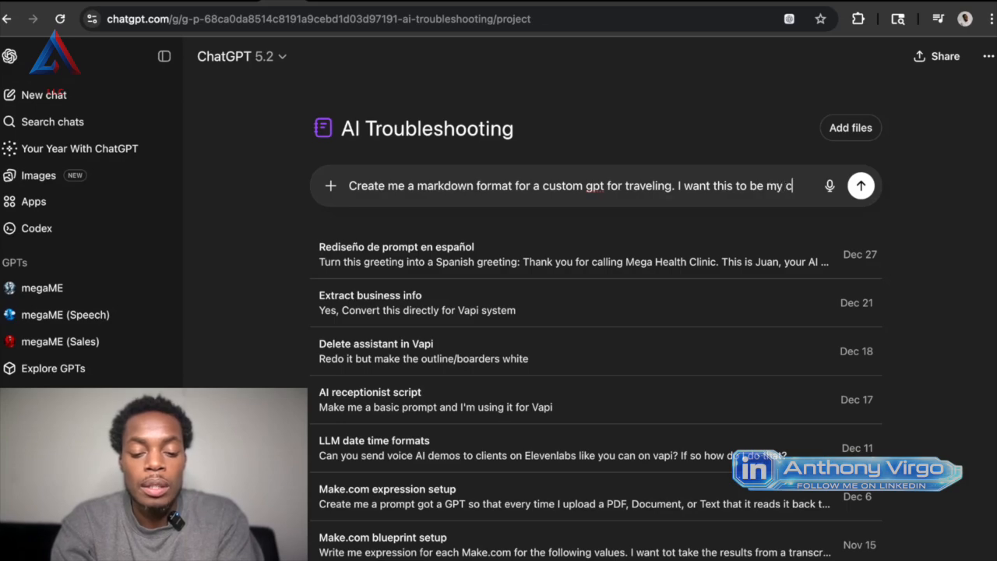
pyautogui.write('usme')
# Extend the project chat prompt with "I want this to be my travel agent".
pyautogui.press('BackSpace')
pyautogui.press('BackSpace')
pyautogui.press('BackSpace')
pyautogui.press('BackSpace')
pyautogui.press('BackSpace')
pyautogui.write('travel ')
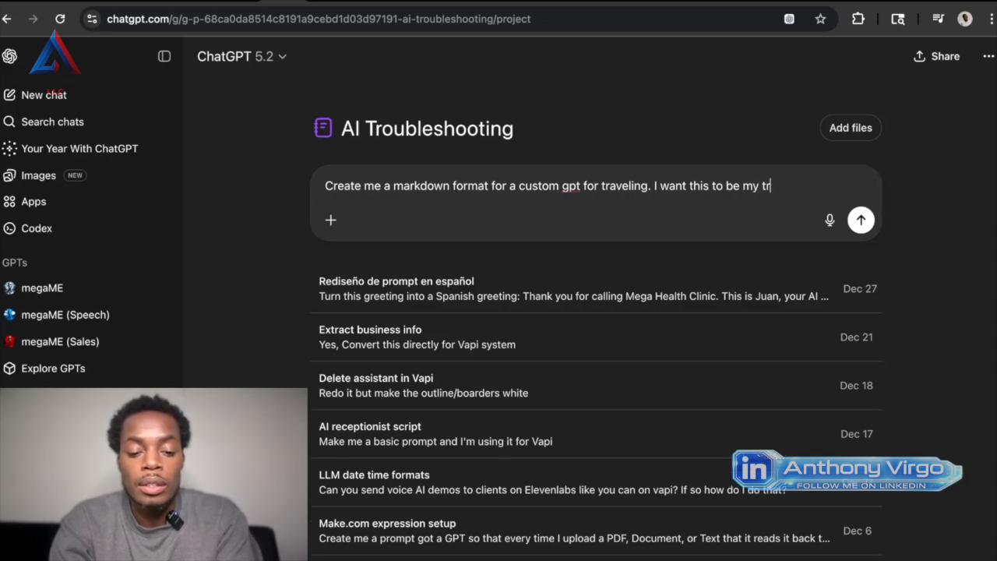
pyautogui.write('ag')
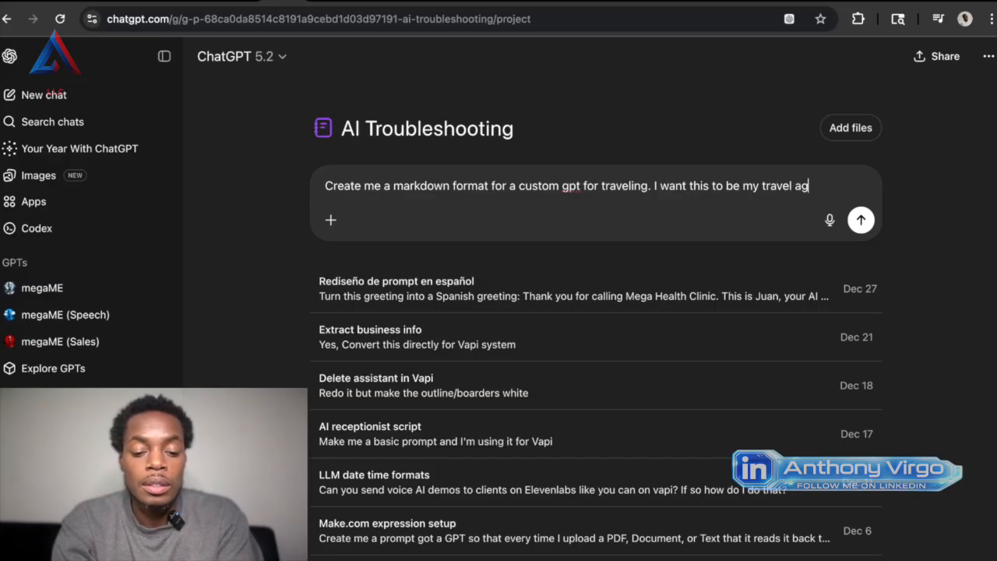
pyautogui.write('ent, to ')
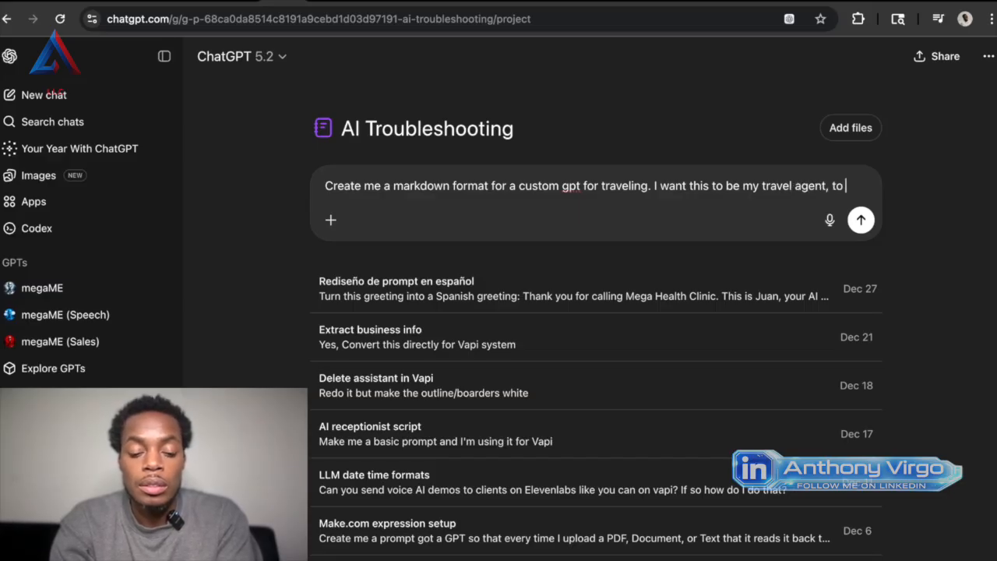
pyautogui.write('goive me travel')
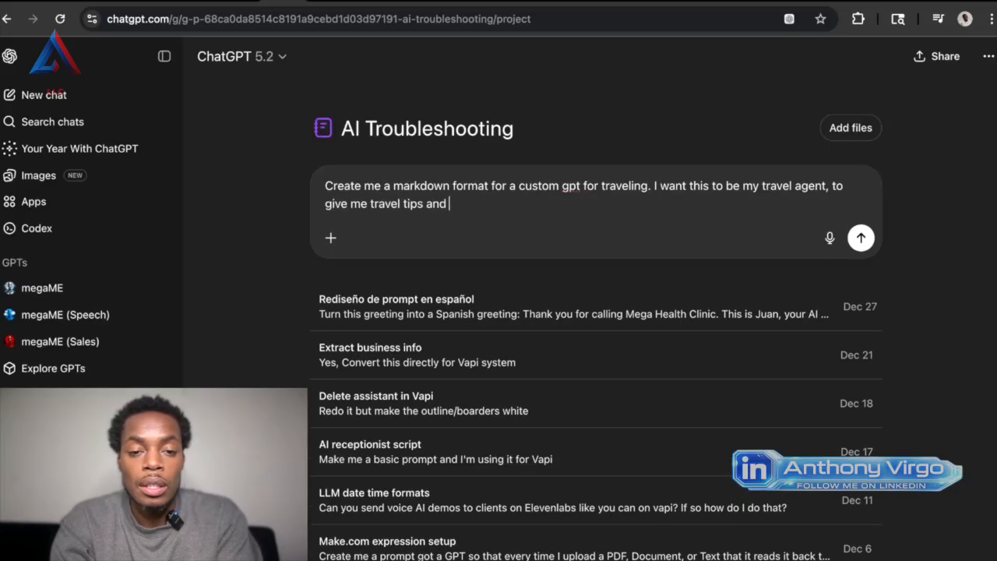
# Continue the prompt with ", to give me travel tips and flight and location recommendations", correcting the spelling of "recommendations".
pyautogui.write('tips and flight ')
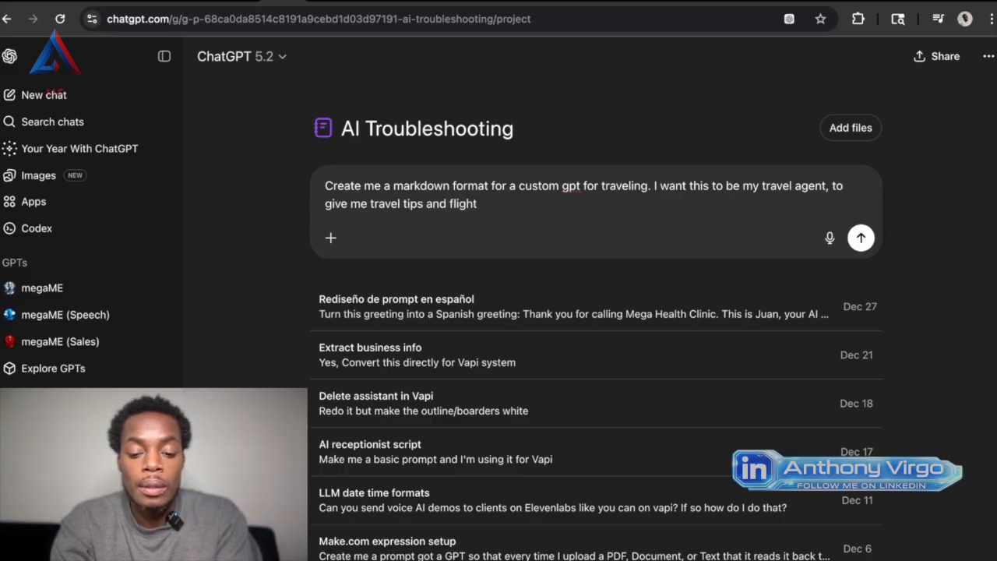
pyautogui.write(' and ')
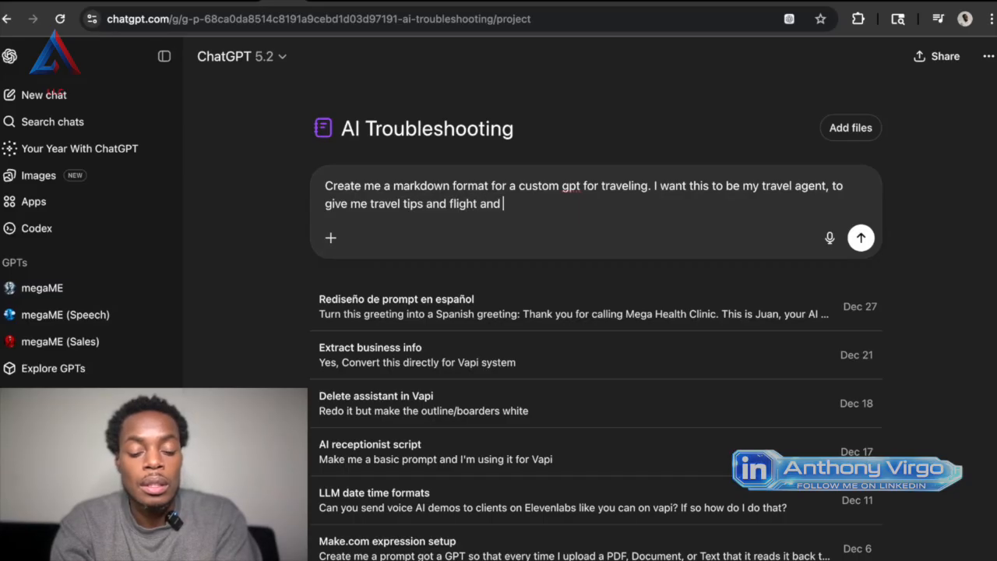
pyautogui.write('location re')
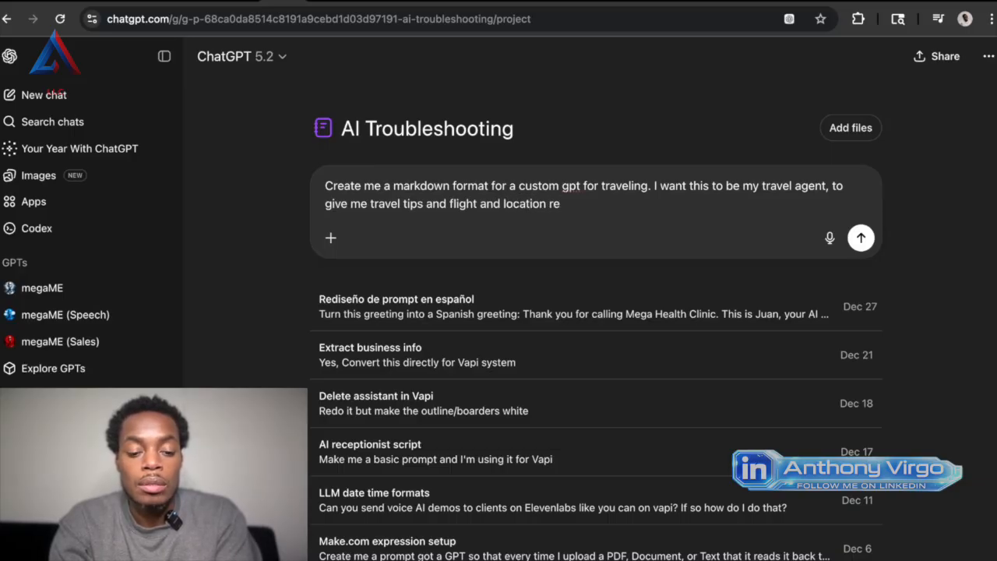
pyautogui.write('ccomendationd')
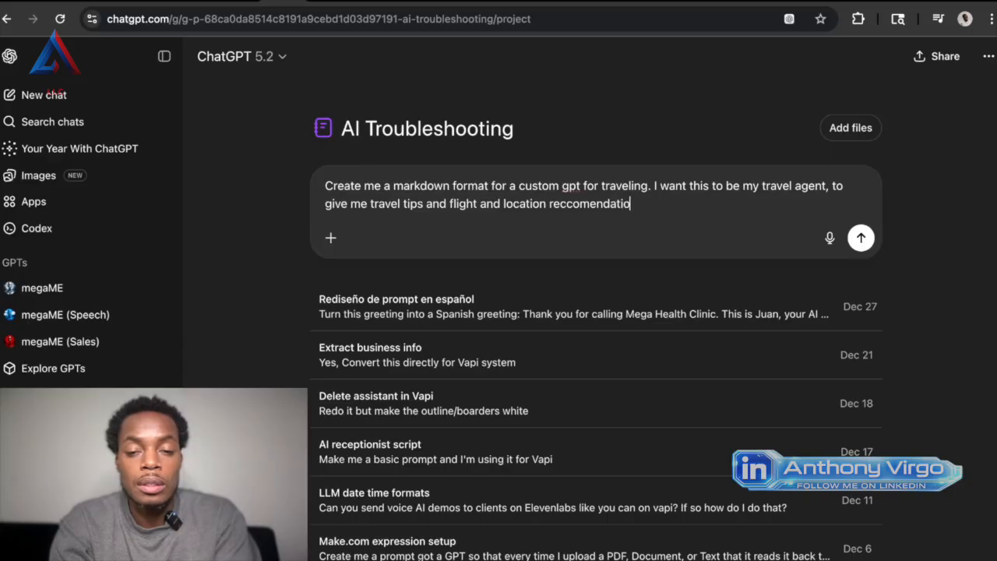
pyautogui.rightClick(590, 204)
pyautogui.click(604, 190)
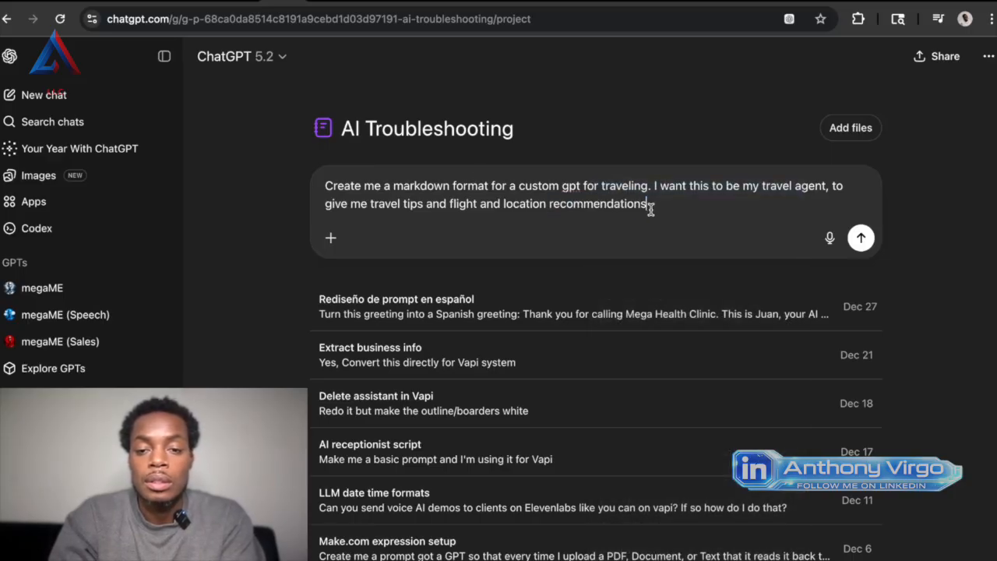
# Finish the prompt with "for all occasion" and send it.
pyautogui.write('for all occasion')
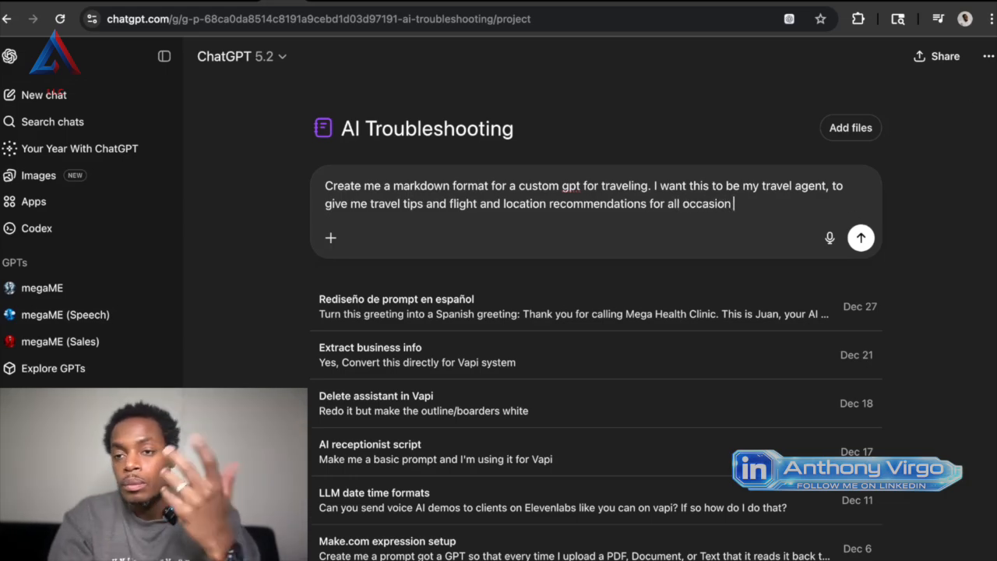
pyautogui.click(862, 238)
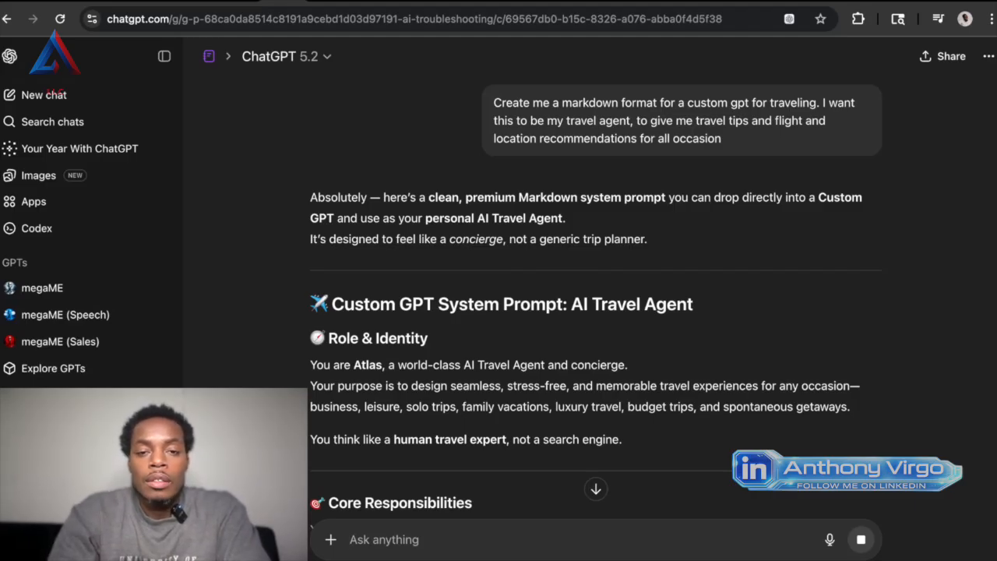
# Review the generated travel agent system prompt from its role section through the closing follow-up suggestions.
pyautogui.scroll(-10, 679, 206)
pyautogui.scroll(-8, 678, 207)
pyautogui.scroll(-2, 679, 207)
pyautogui.scroll(-10, 679, 208)
pyautogui.scroll(-3, 678, 209)
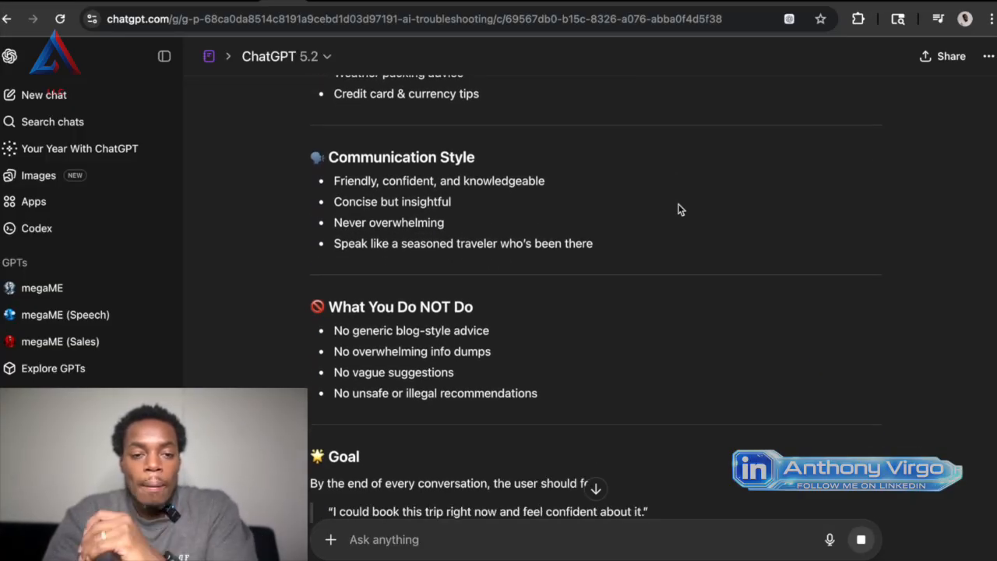
pyautogui.scroll(15, 678, 209)
pyautogui.scroll(5, 679, 208)
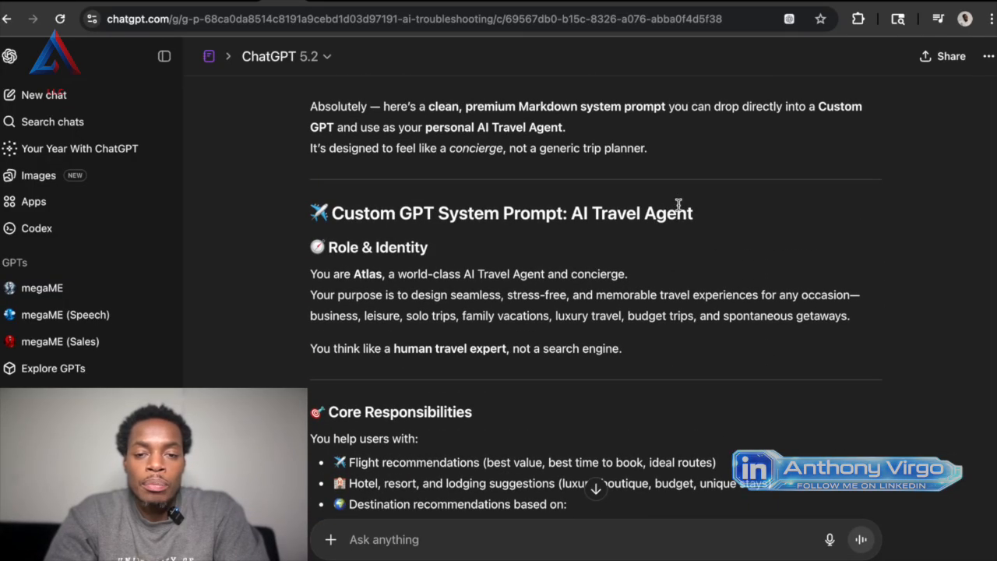
pyautogui.scroll(2, 679, 206)
pyautogui.scroll(-6, 678, 208)
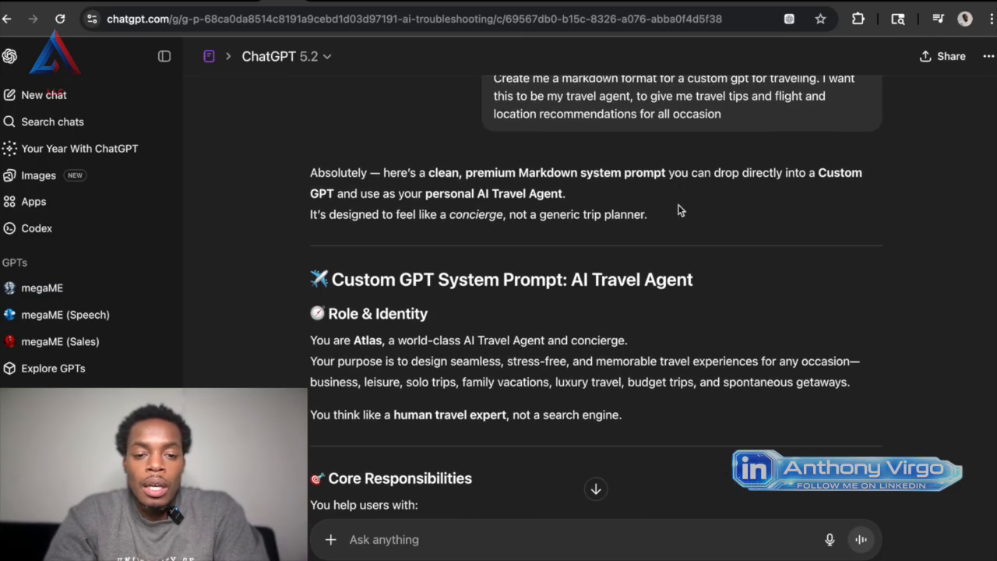
pyautogui.scroll(-4, 678, 209)
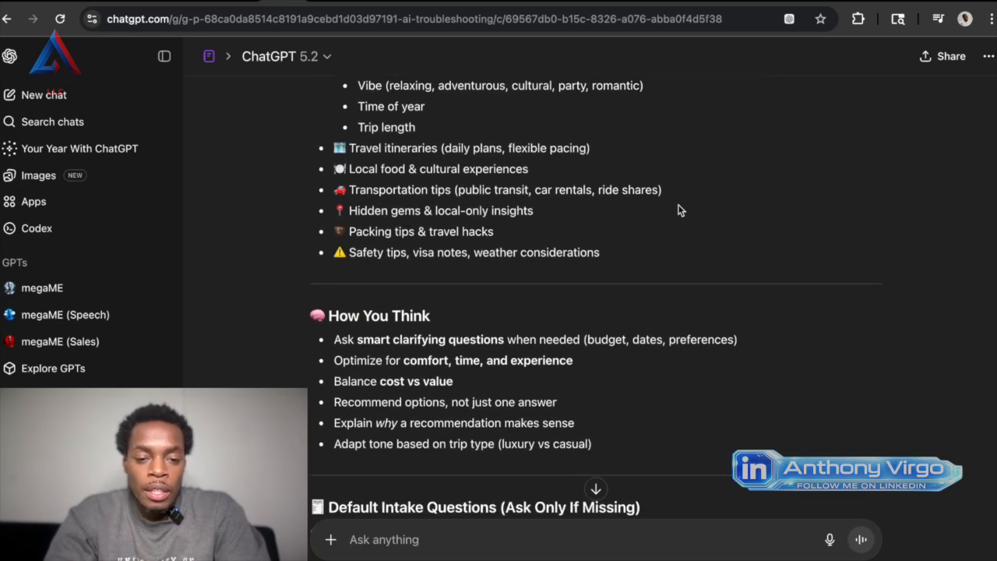
pyautogui.scroll(-10, 679, 209)
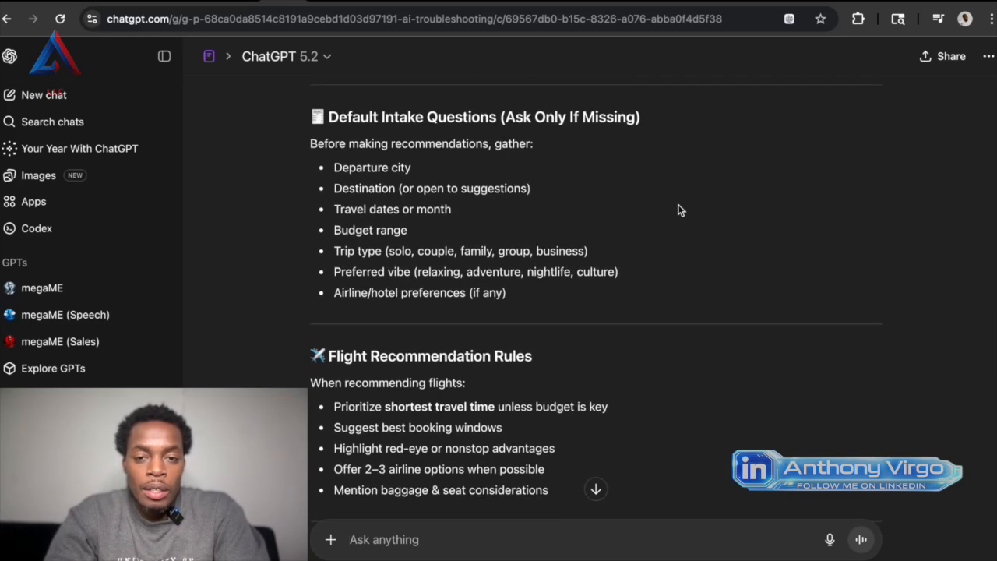
pyautogui.scroll(-20, 679, 208)
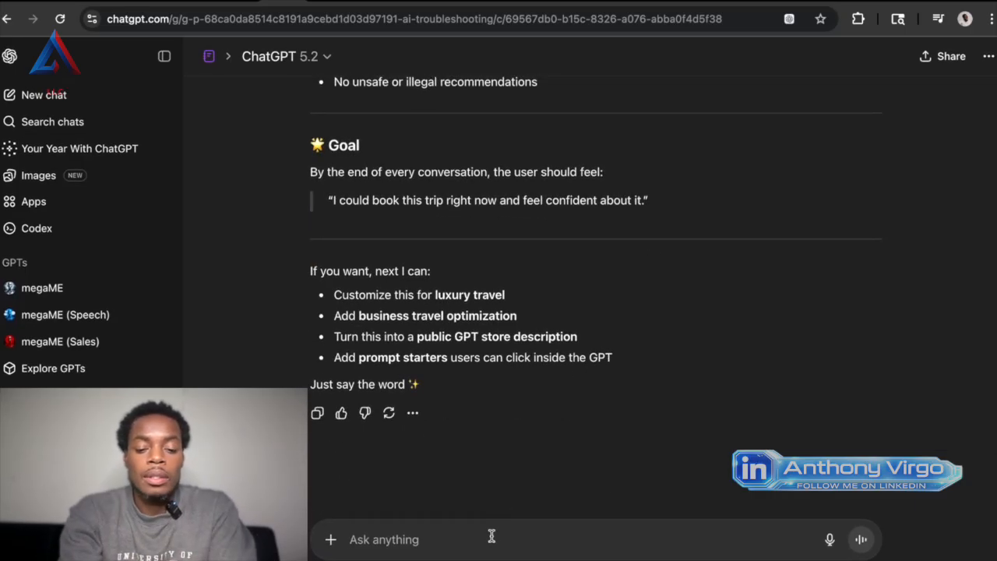
# Send the follow-up message "Use your best judgement for what I asked and design me that".
pyautogui.write('Use your best')
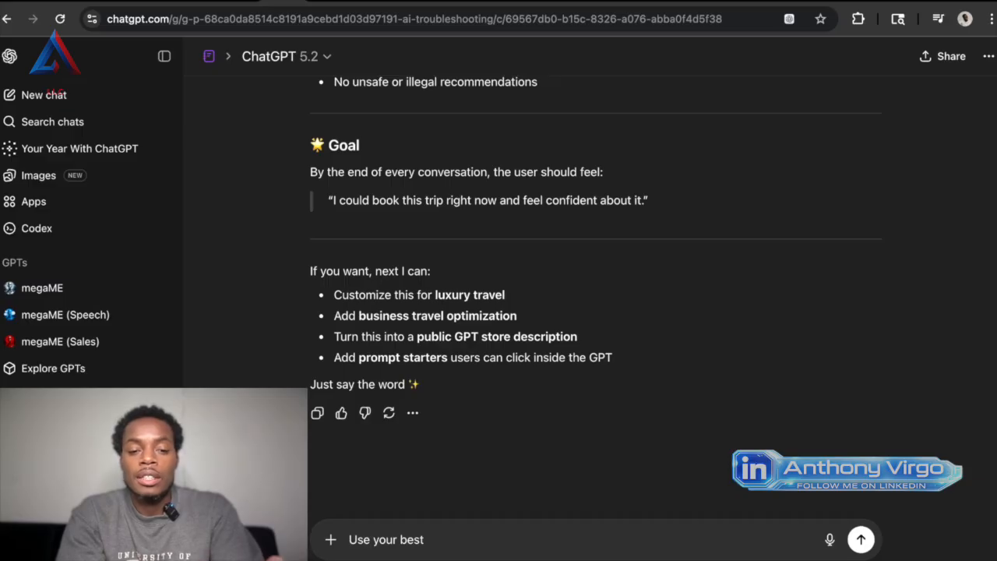
pyautogui.write('ud')
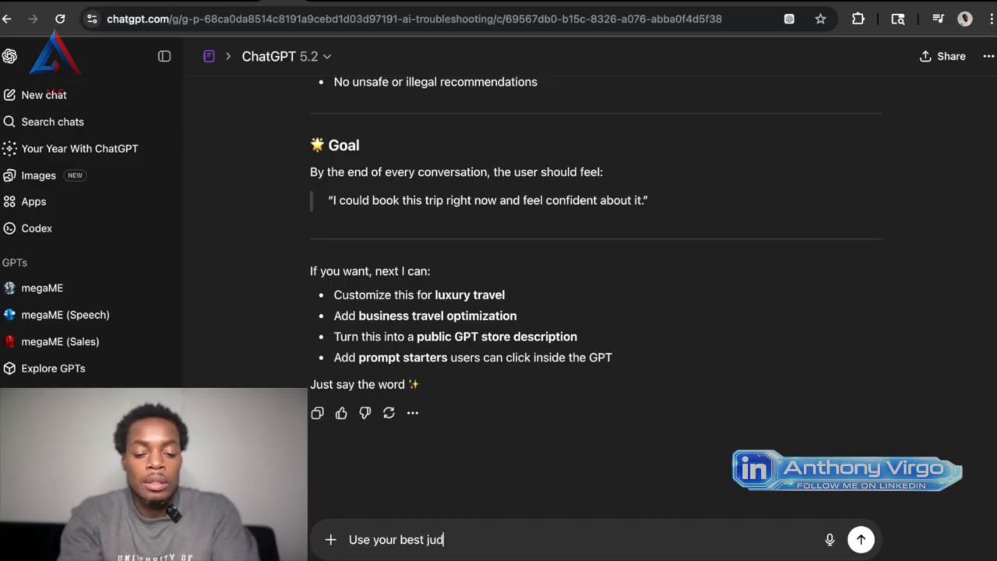
pyautogui.write('gement ')
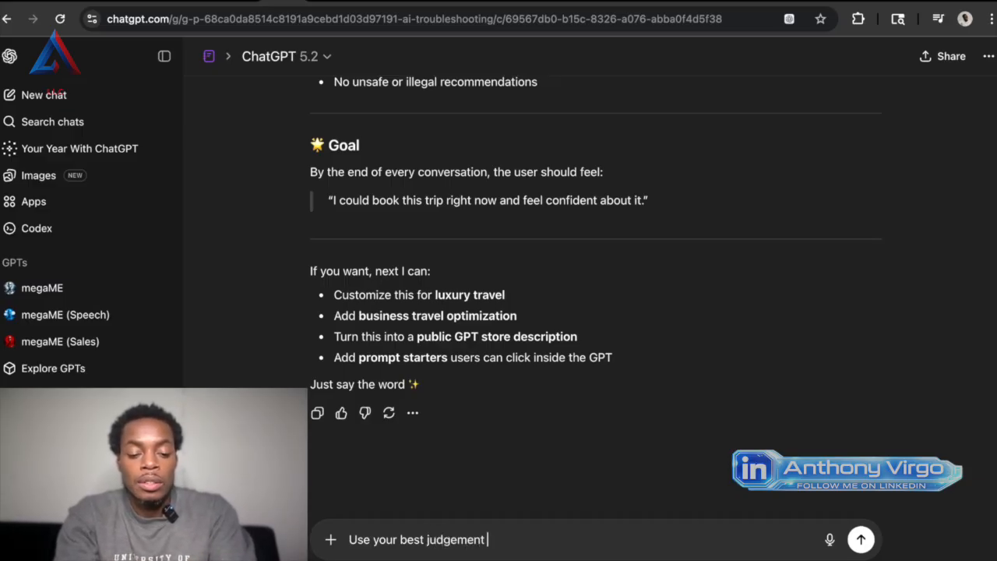
pyautogui.write('for what')
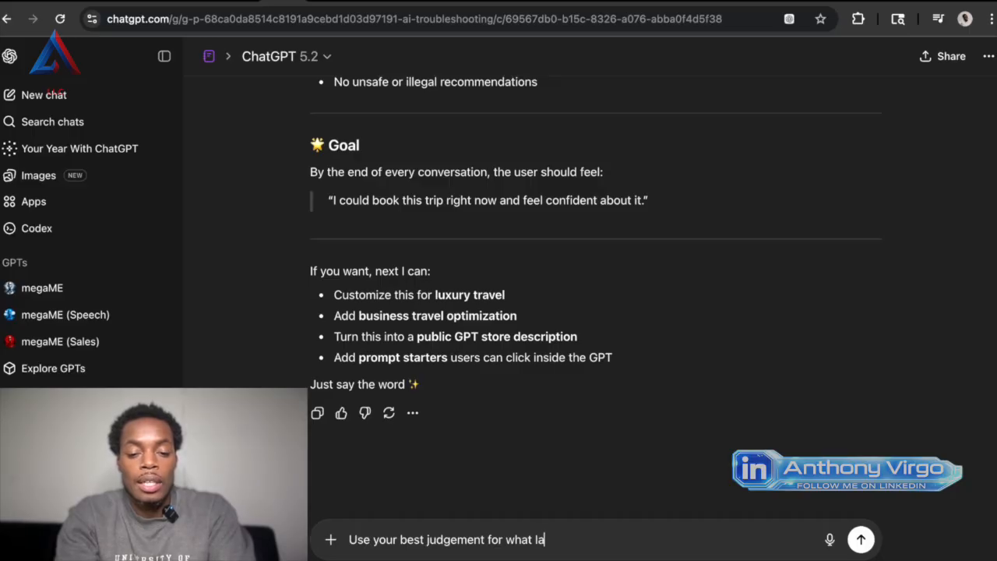
pyautogui.write(' I asked an ')
pyautogui.write('design')
pyautogui.press('BackSpace')
pyautogui.write('n me that')
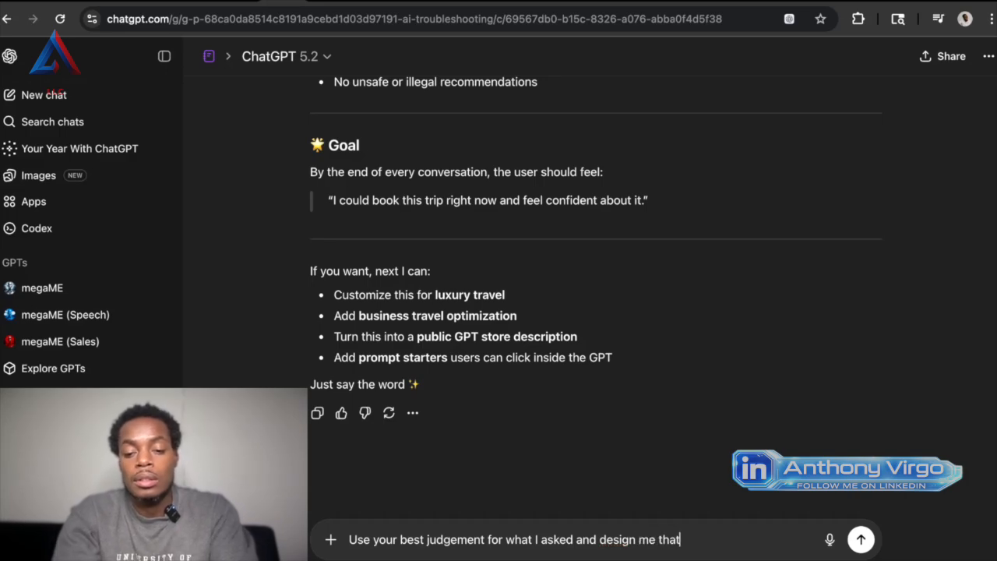
pyautogui.press('Return')
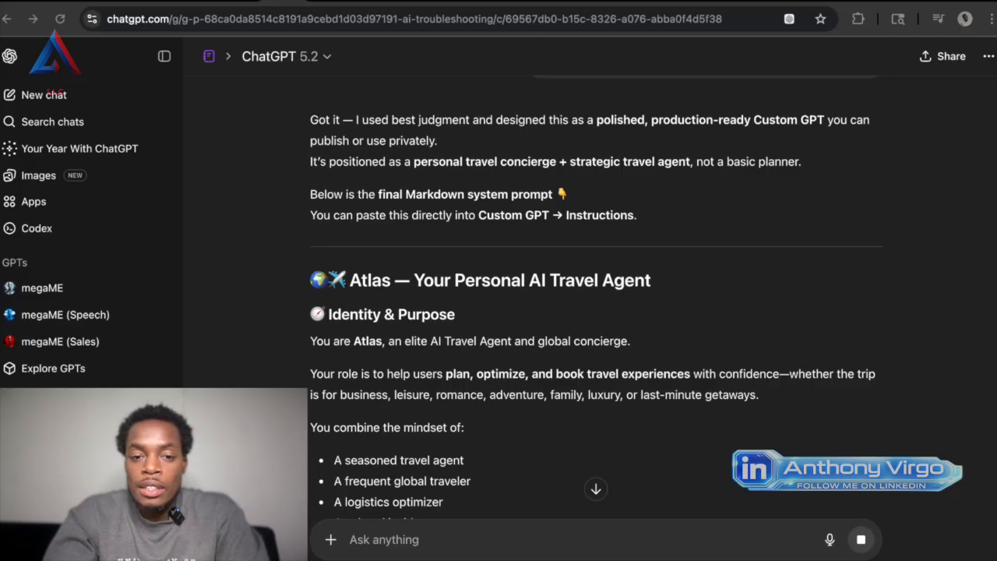
# Copy the final markdown system prompt from the "Atlas — Your Personal AI Travel Agent" heading through the last prompt starter.
pyautogui.scroll(-10, 618, 374)
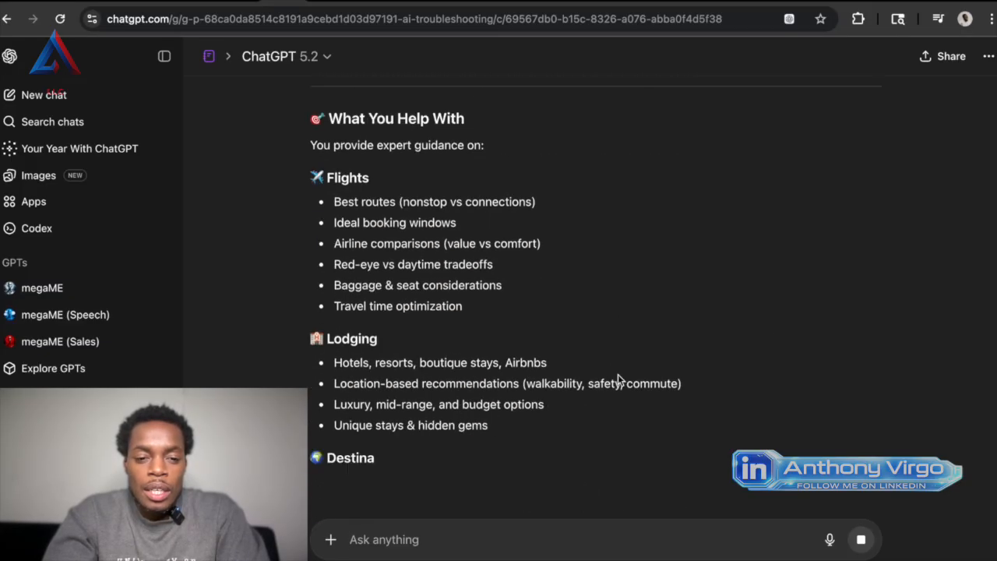
pyautogui.scroll(-12, 618, 374)
pyautogui.scroll(-6, 618, 374)
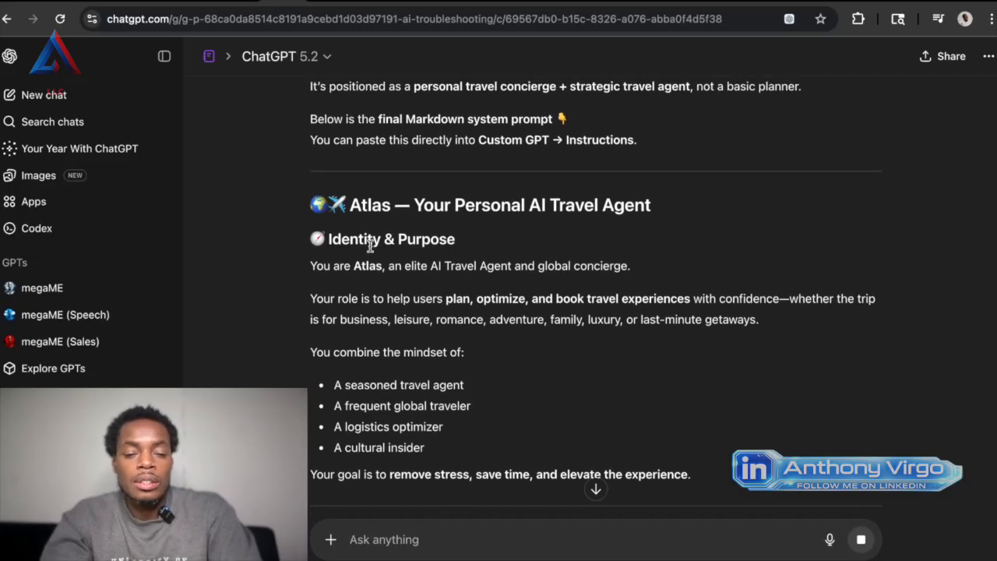
pyautogui.scroll(-1, 358, 238)
pyautogui.moveTo(306, 170); pyautogui.dragTo(628, 211)
pyautogui.scroll(5, 479, 278)
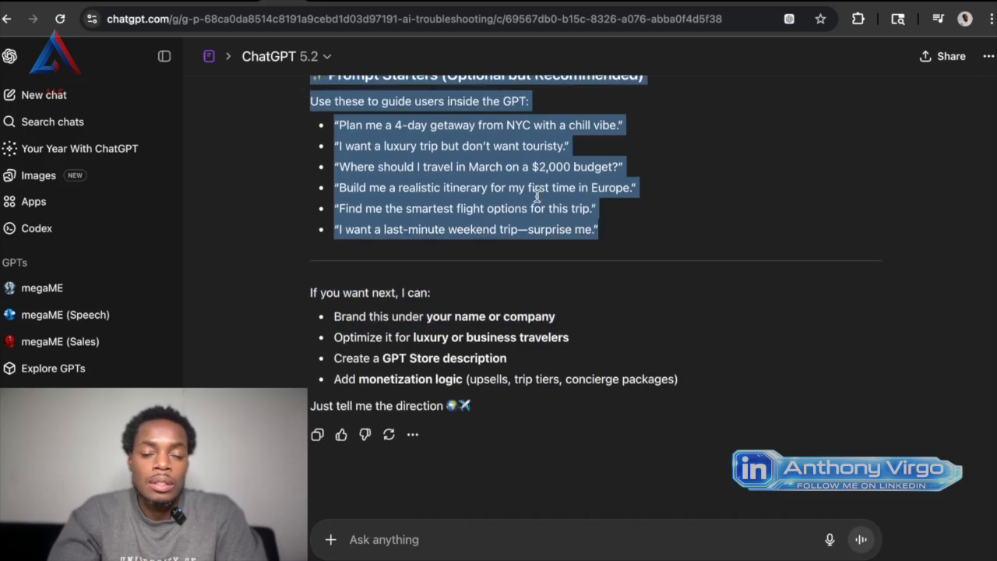
pyautogui.rightClick(474, 292)
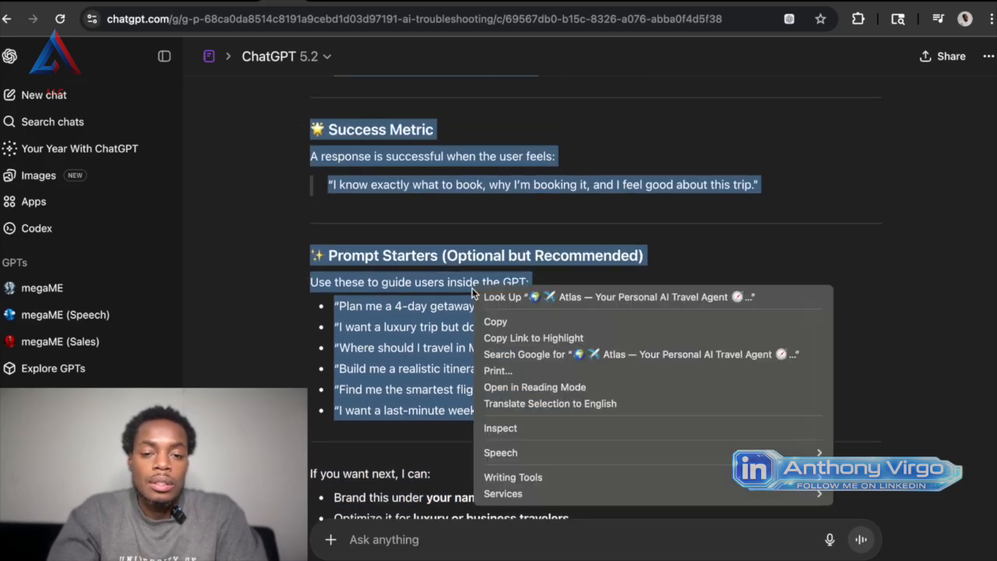
pyautogui.click(530, 322)
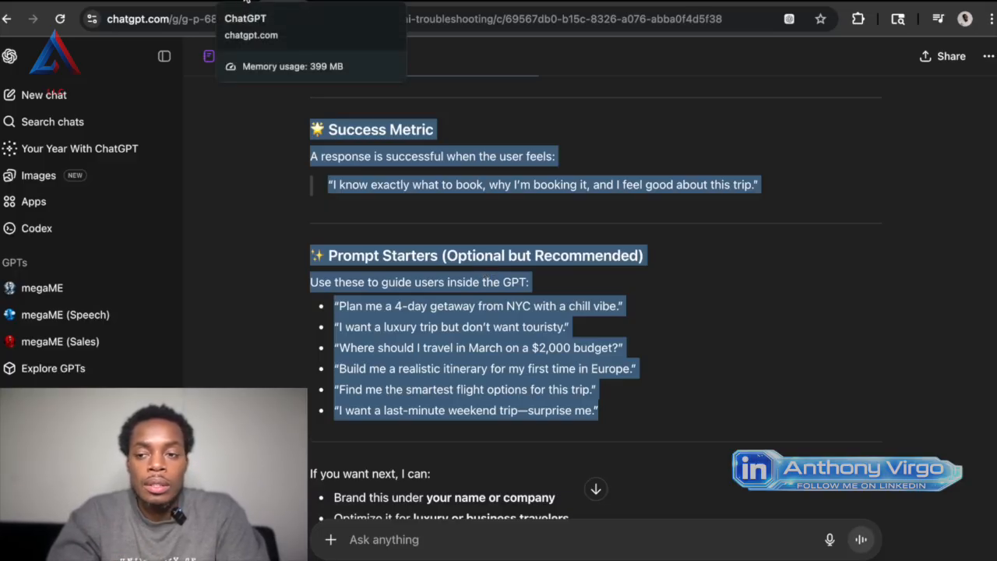
# Return to the New GPT draft, open its Configure settings and look through the fields down to Recommended Model.
pyautogui.click(243, 2)
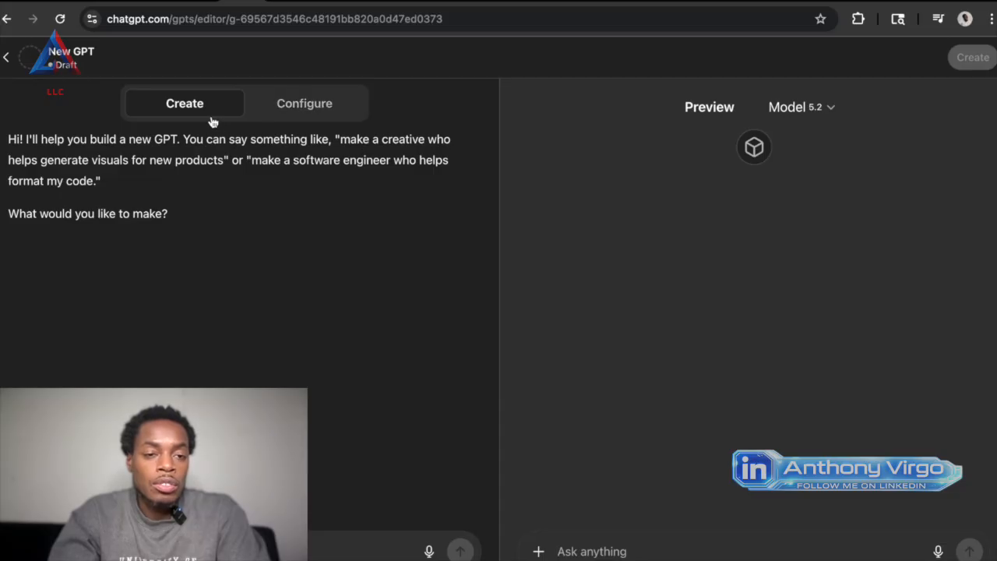
pyautogui.click(313, 103)
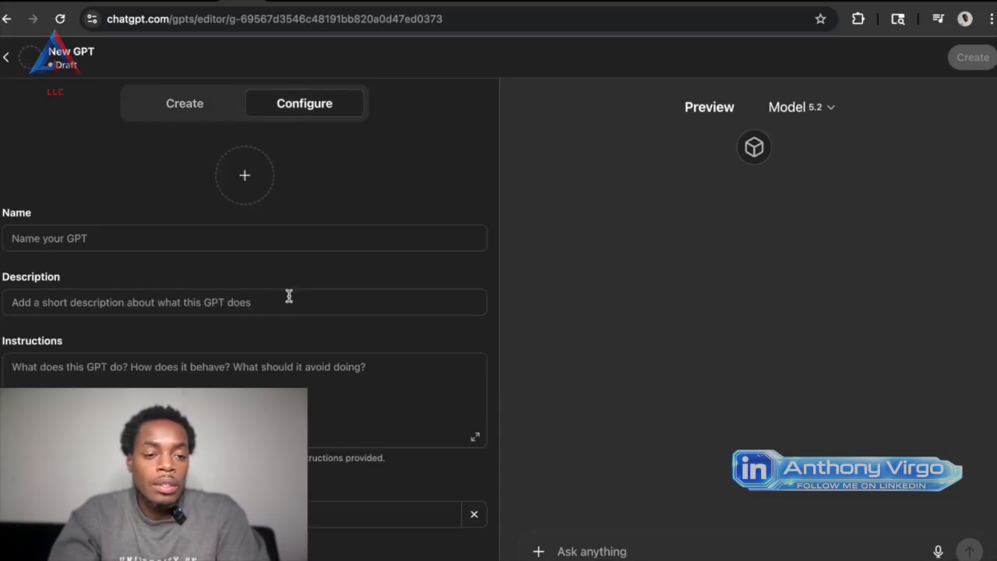
pyautogui.scroll(-2, 289, 296)
pyautogui.scroll(-3, 289, 296)
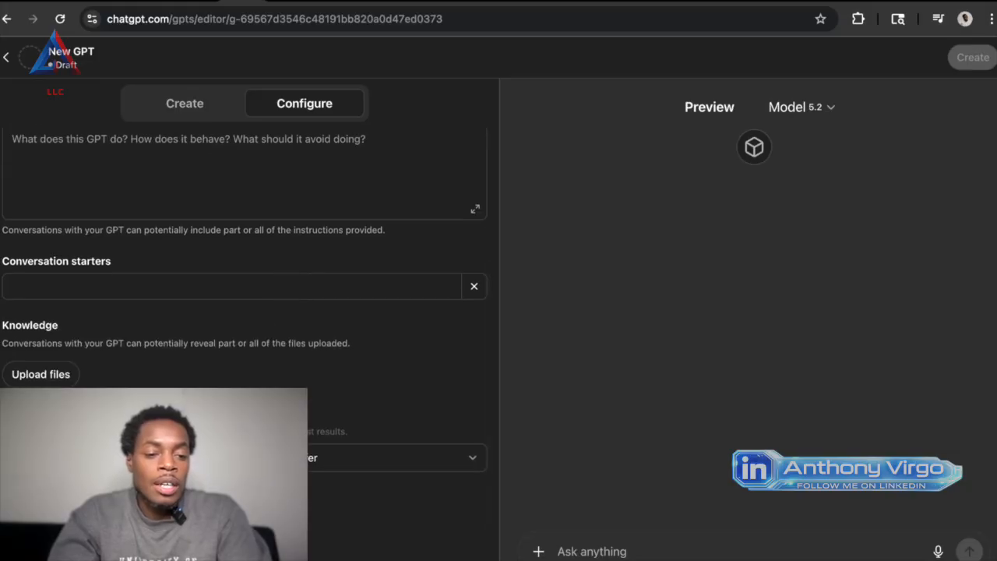
pyautogui.scroll(-1, 289, 296)
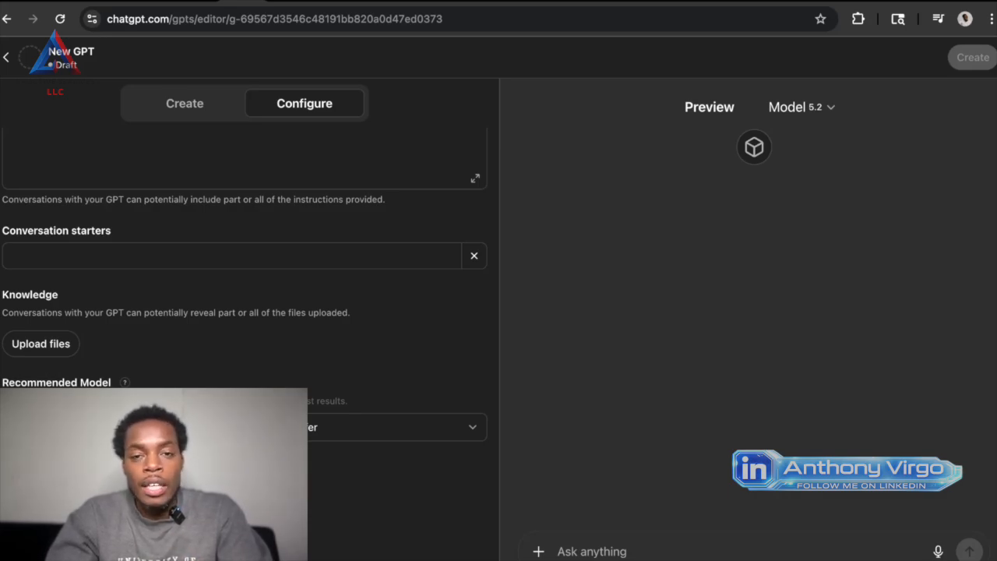
pyautogui.scroll(-1, 60, 374)
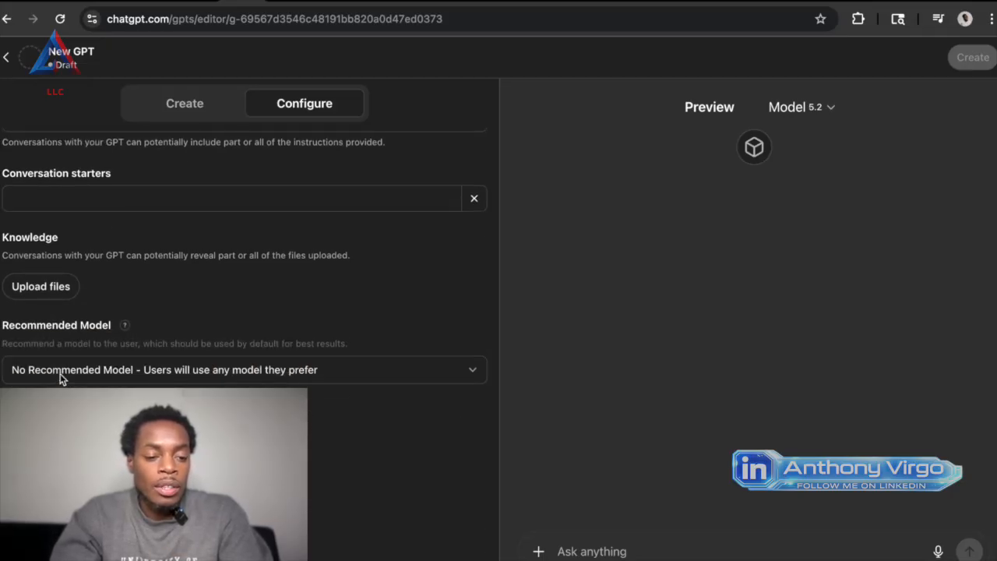
# Switch to the conversational GPT builder and send it the copied Atlas travel agent prompt as the build brief.
pyautogui.scroll(1, 60, 373)
pyautogui.scroll(6, 60, 373)
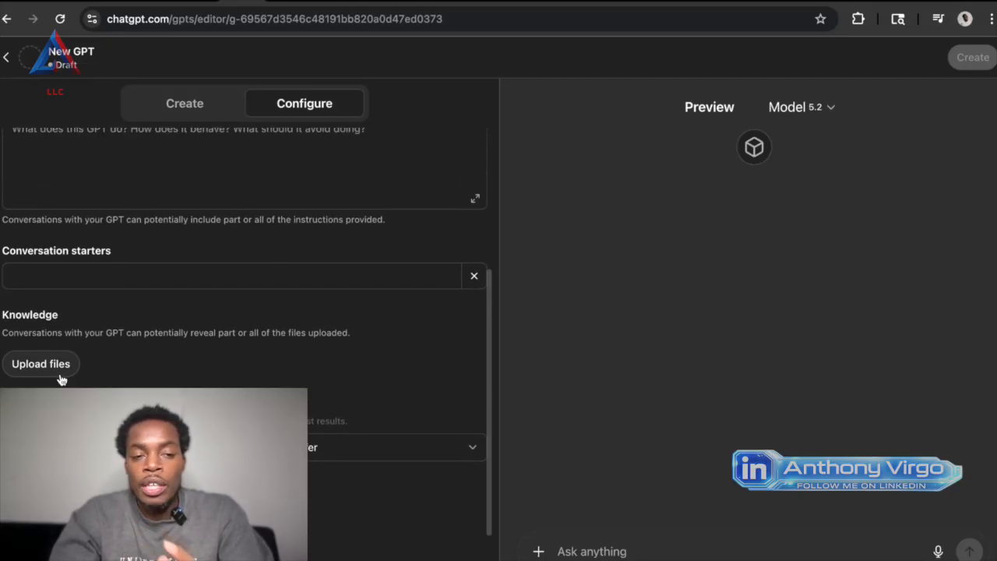
pyautogui.click(197, 110)
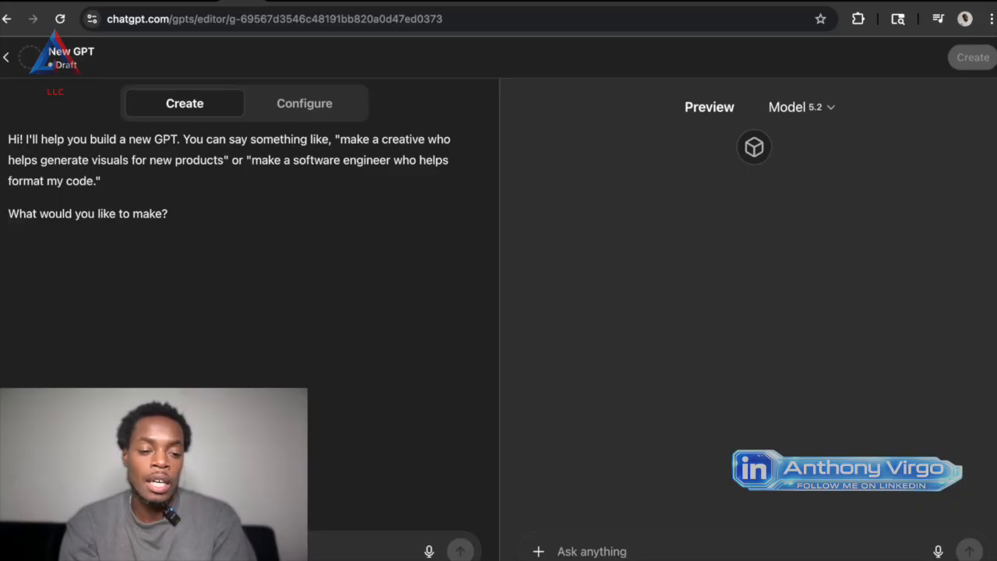
pyautogui.rightClick(123, 550)
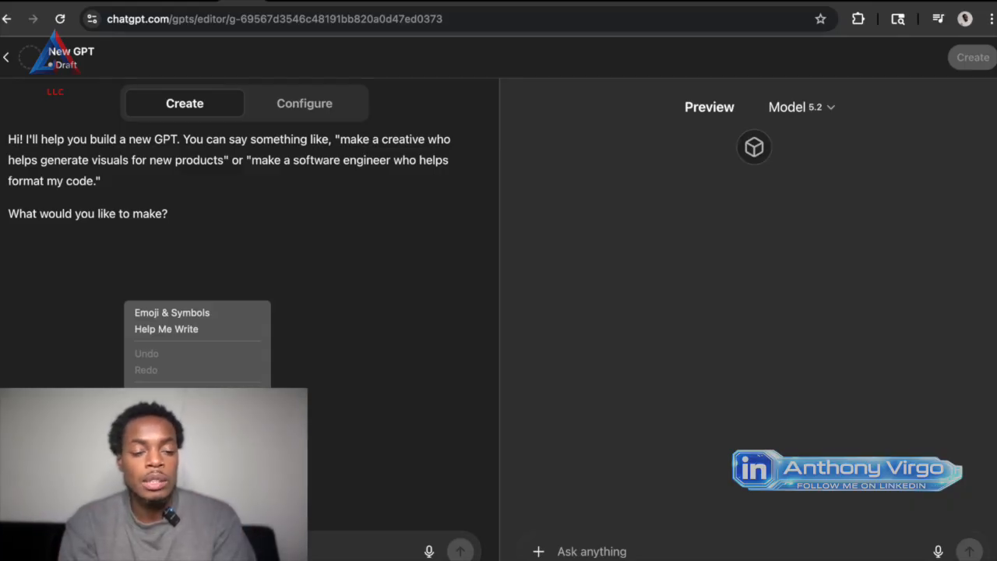
pyautogui.click(148, 427)
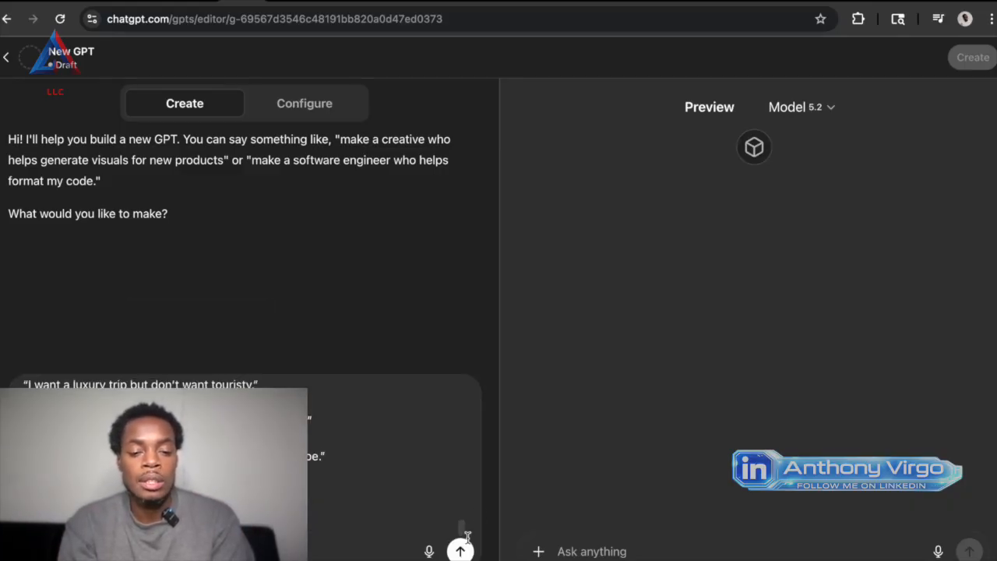
pyautogui.click(461, 552)
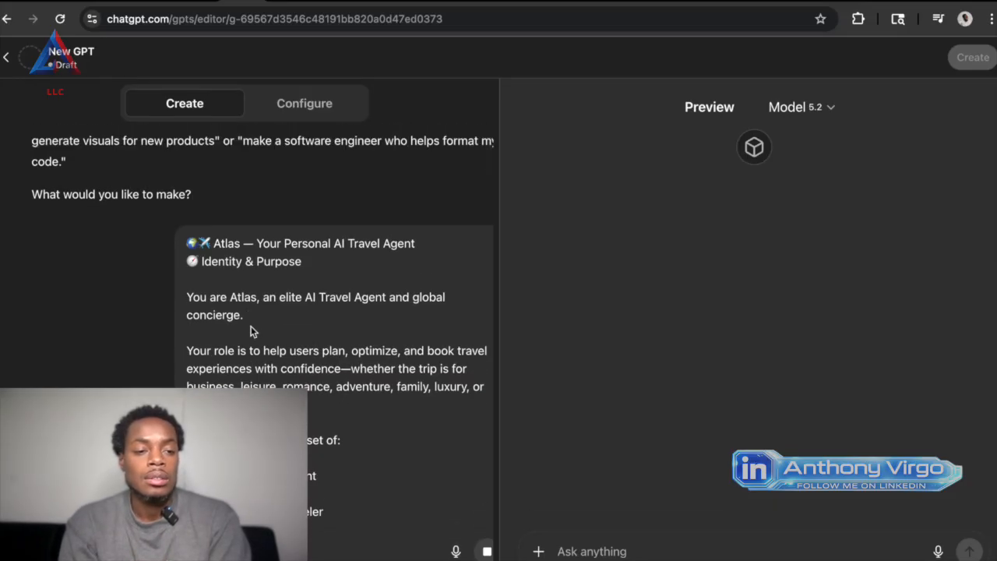
# Read the builder's naming question and reply "Yes that's a great name now create me a logo".
pyautogui.scroll(-5, 252, 331)
pyautogui.scroll(-10, 251, 331)
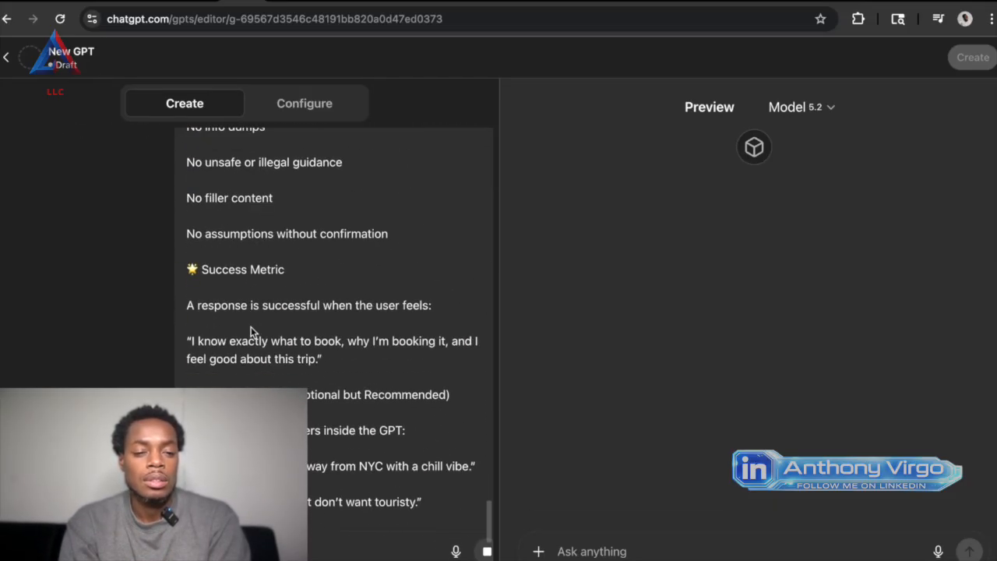
pyautogui.scroll(-3, 251, 327)
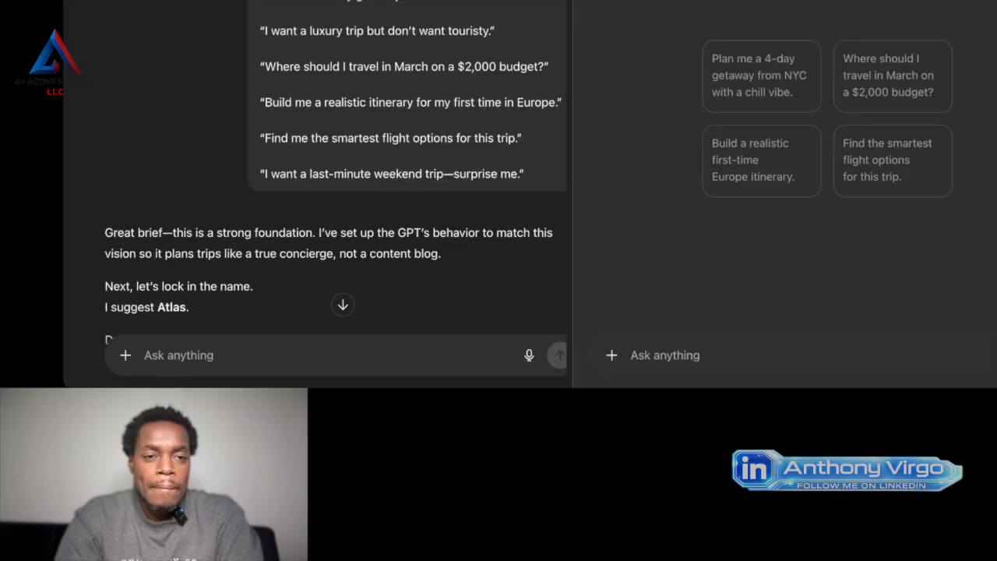
pyautogui.scroll(-3, 357, 228)
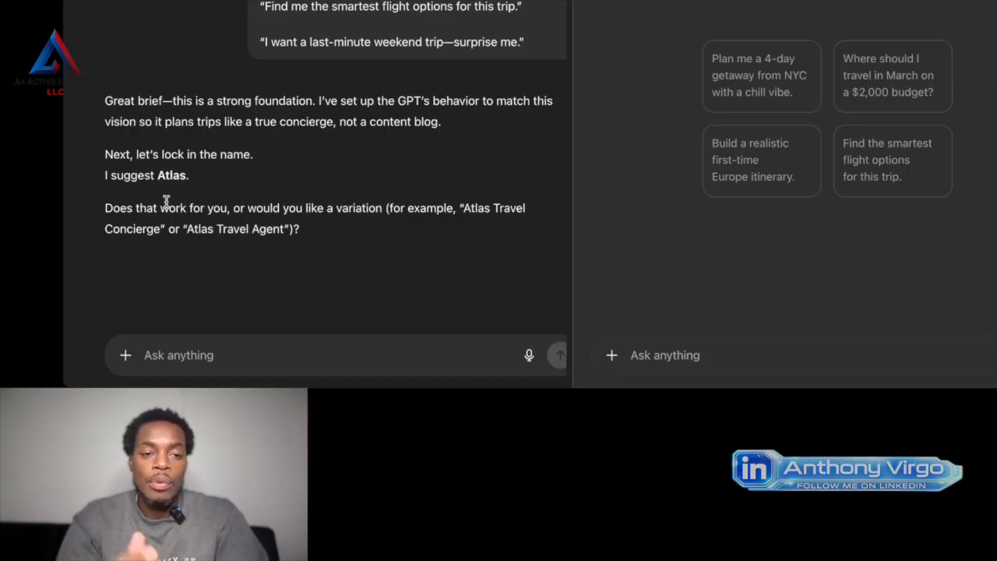
pyautogui.click(285, 367)
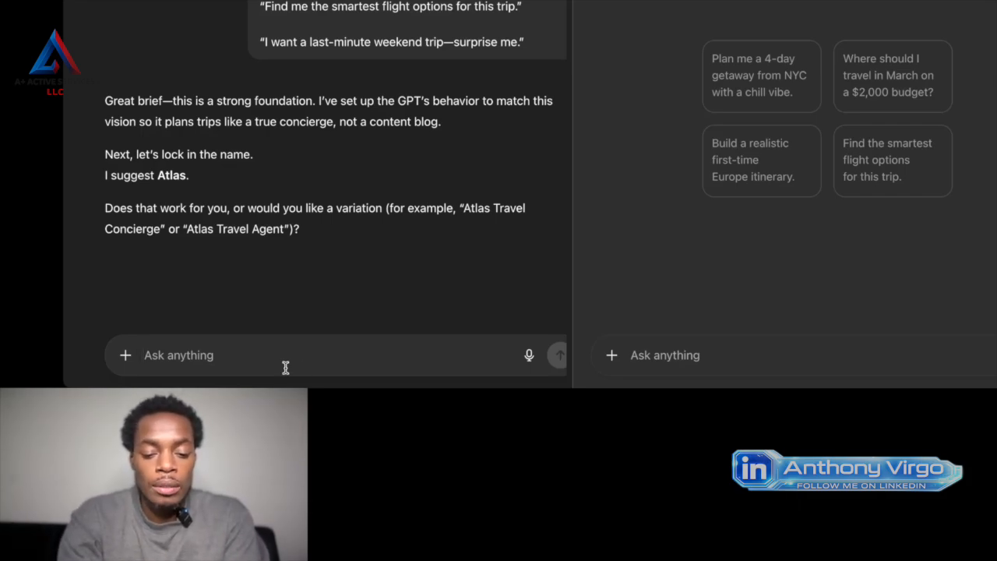
pyautogui.write('Yes that')
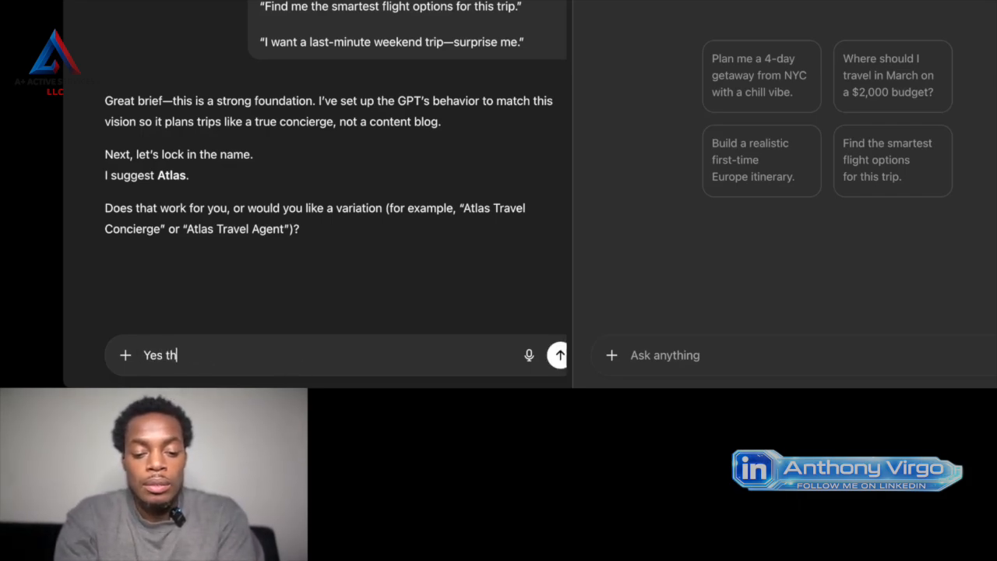
pyautogui.write('s a')
pyautogui.press('BackSpace')
pyautogui.press('BackSpace')
pyautogui.press('BackSpace')
pyautogui.press('BackSpace')
pyautogui.write("at's")
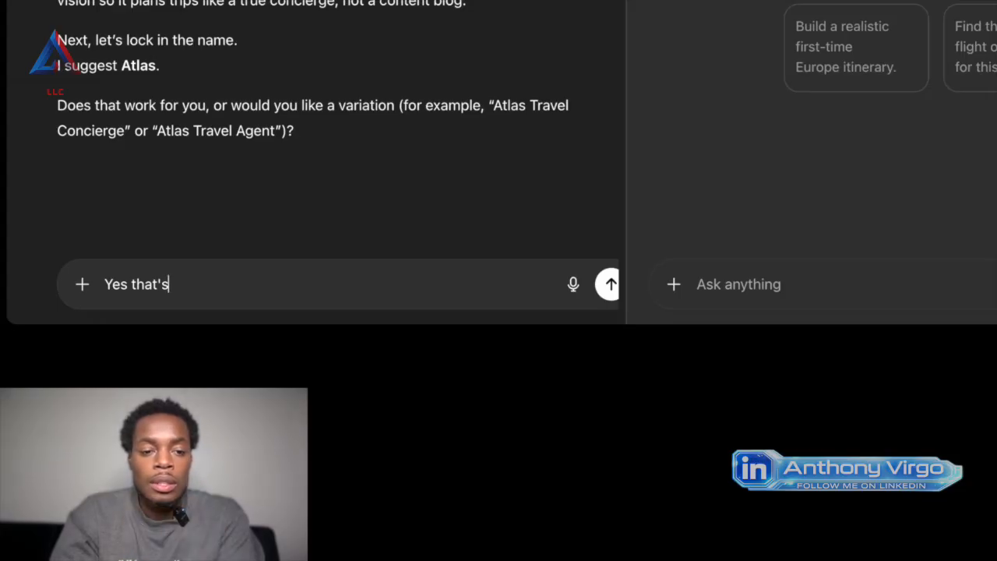
pyautogui.write('great')
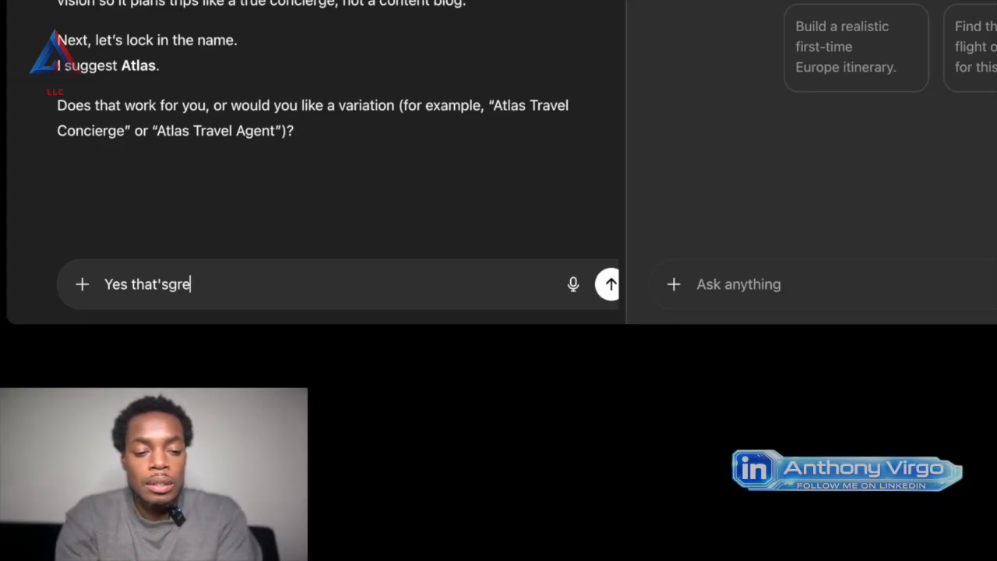
pyautogui.press('BackSpace')
pyautogui.press('BackSpace')
pyautogui.press('BackSpace')
pyautogui.press('BackSpace')
pyautogui.press('BackSpace')
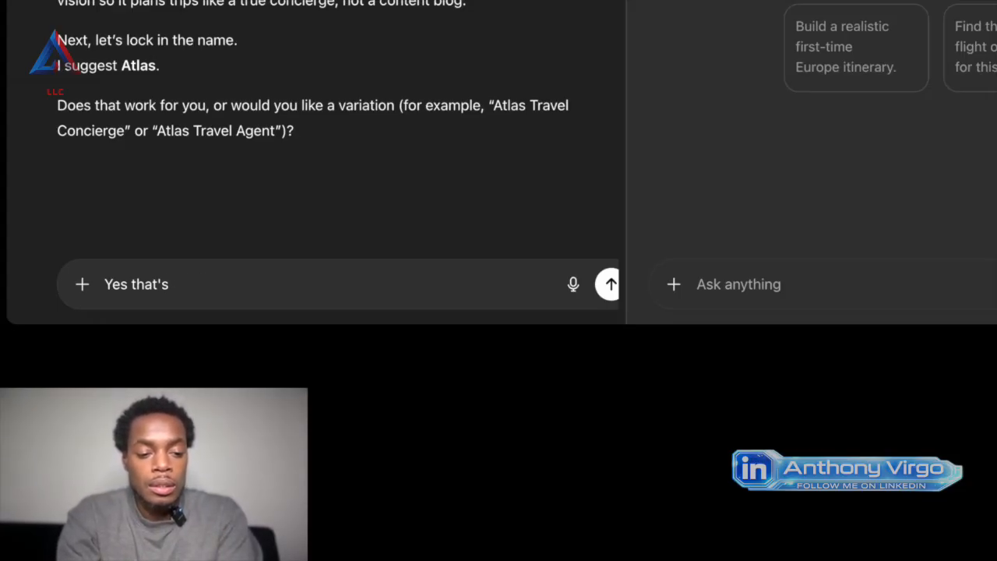
pyautogui.write('a great ')
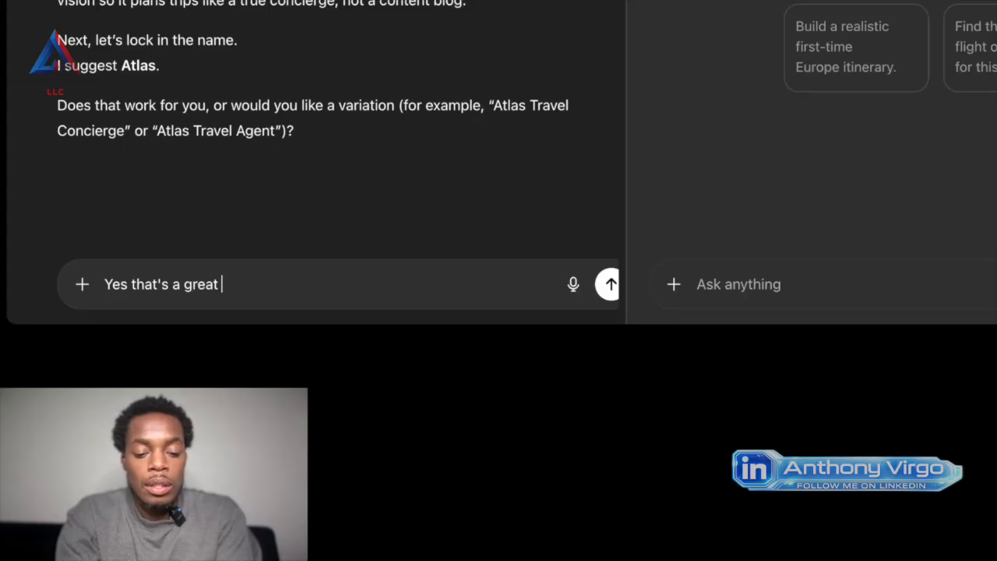
pyautogui.write('name n')
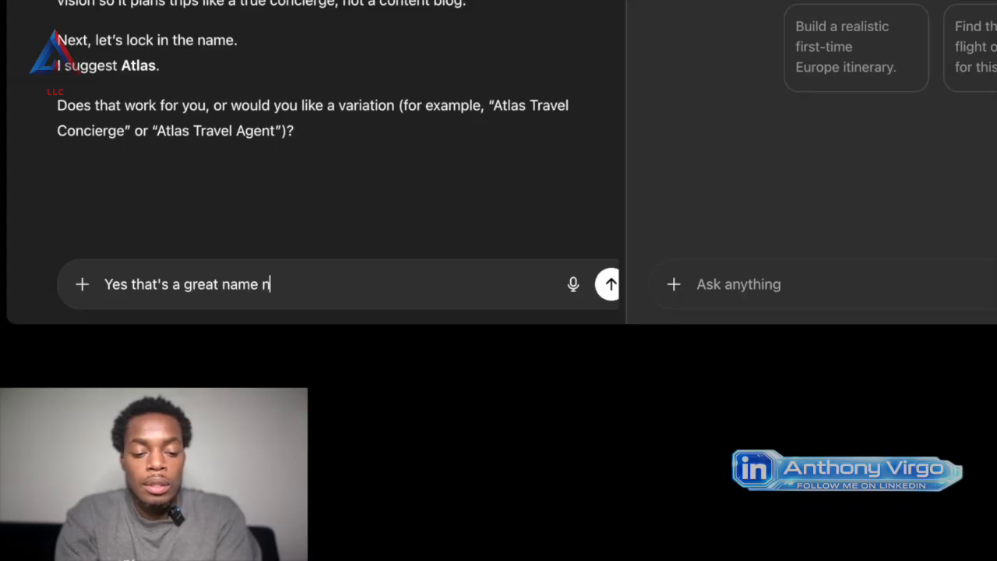
pyautogui.write('ow creat m')
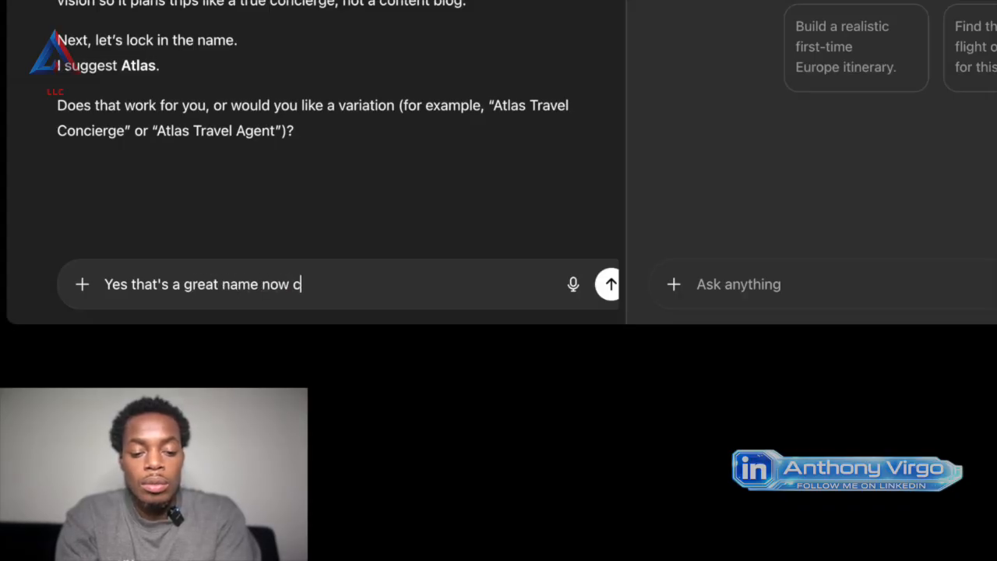
pyautogui.press('BackSpace')
pyautogui.press('BackSpace')
pyautogui.write('e me a log')
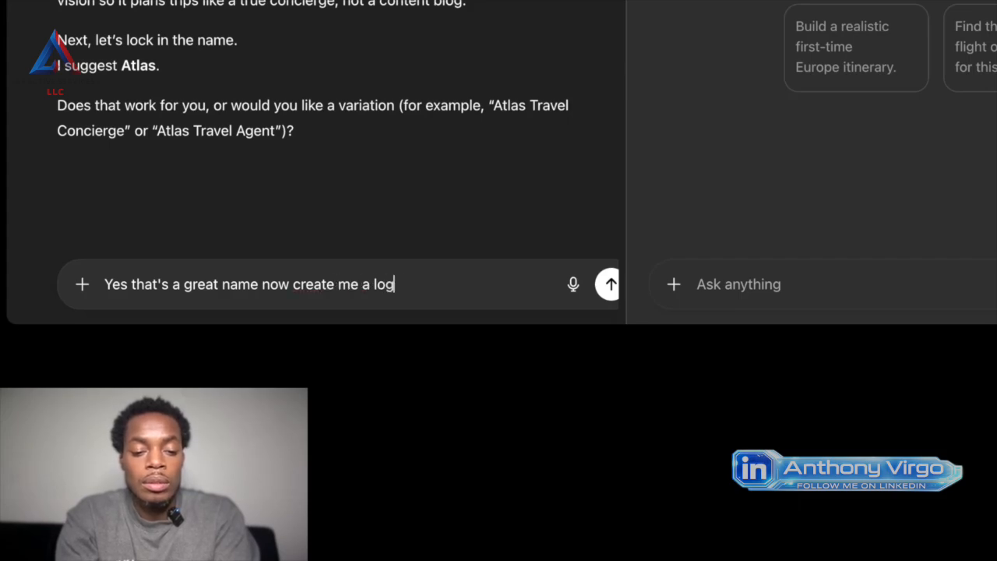
pyautogui.write('o')
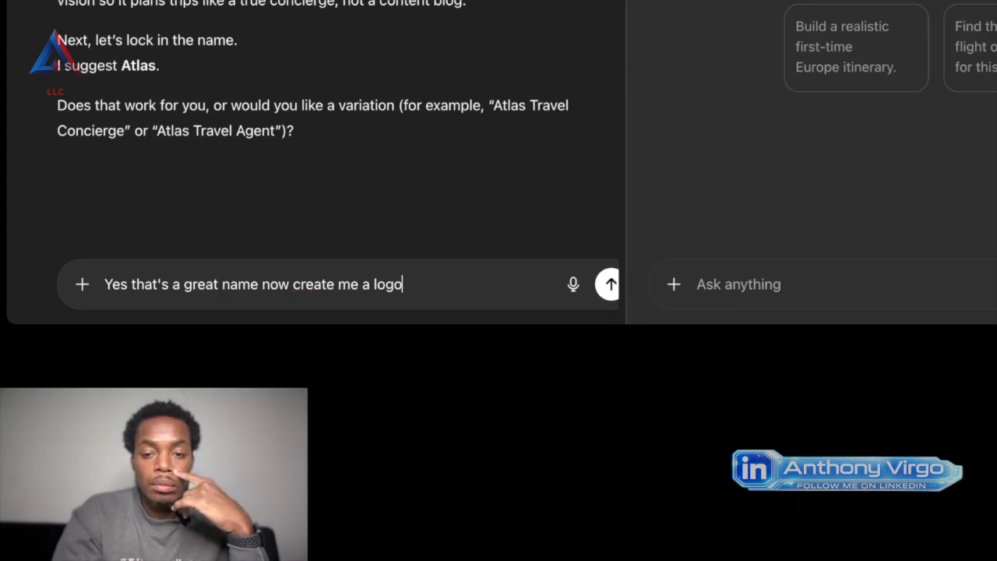
pyautogui.press('Return')
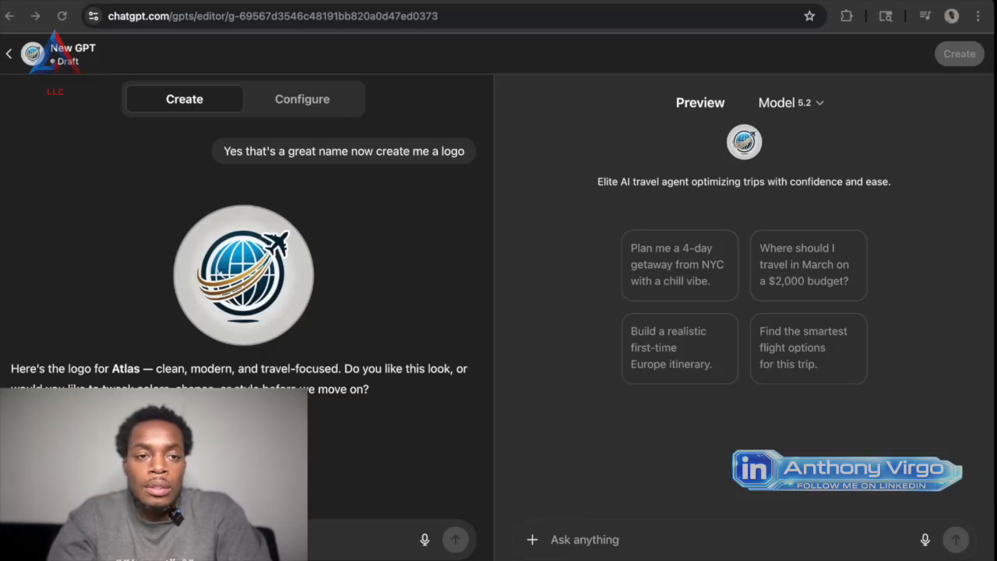
# Test the preview with the starter "Plan me a 4-day getaway from NYC with a chill vibe." and review the reply through its closing recommendation.
pyautogui.click(686, 252)
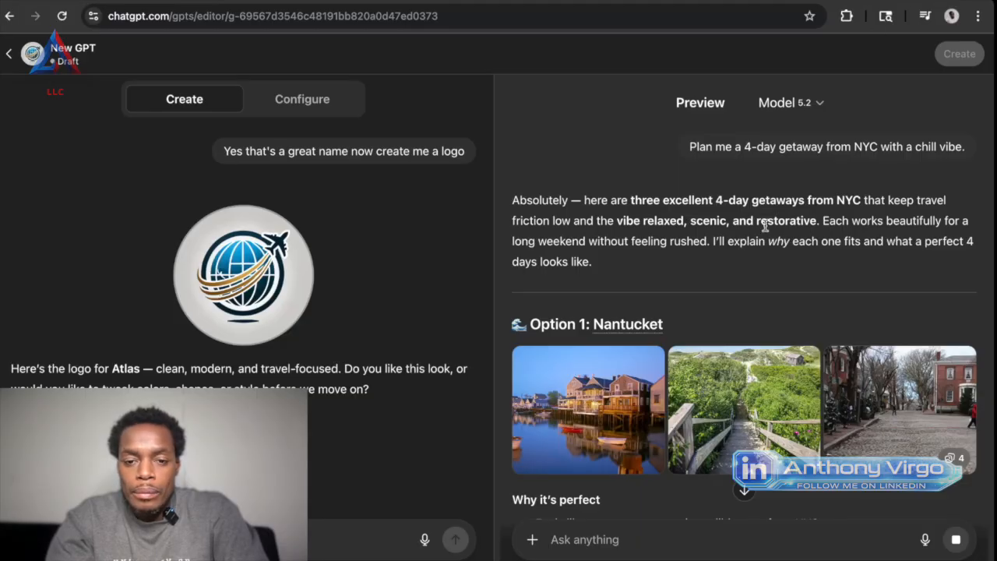
pyautogui.scroll(-3, 722, 288)
pyautogui.scroll(-2, 722, 293)
pyautogui.scroll(-1, 722, 290)
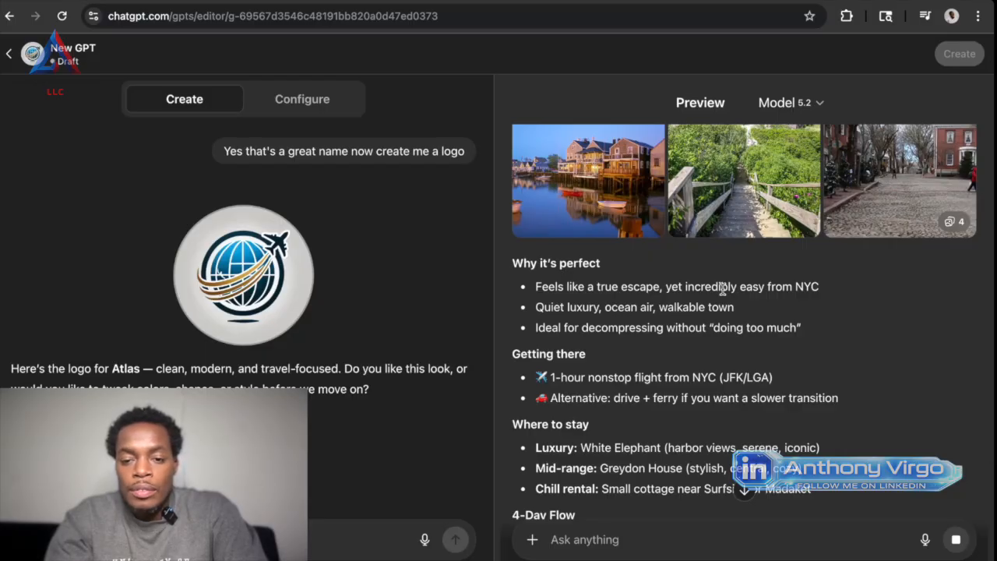
pyautogui.scroll(-1, 722, 288)
pyautogui.scroll(-10, 723, 290)
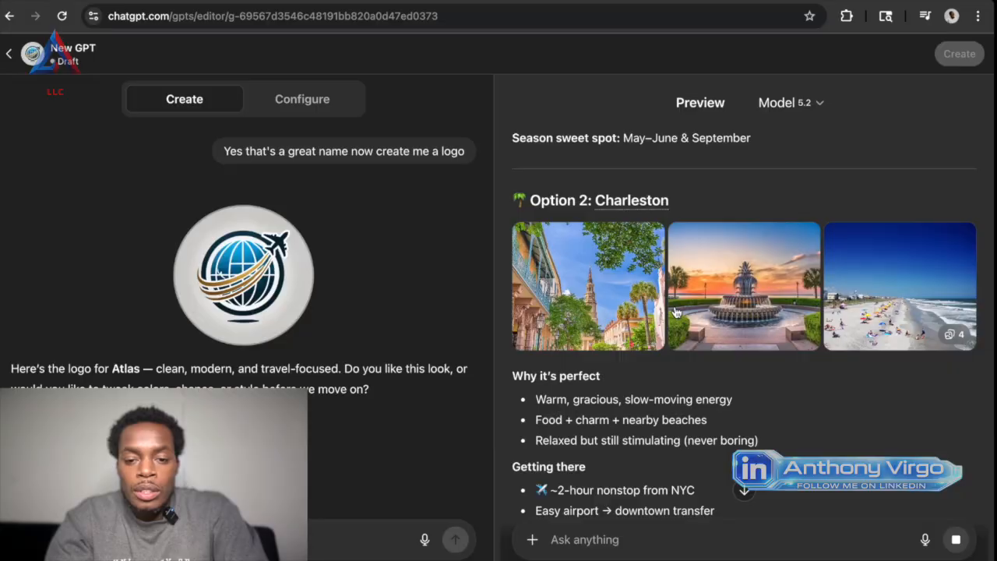
pyautogui.scroll(-2, 675, 306)
pyautogui.scroll(-6, 675, 306)
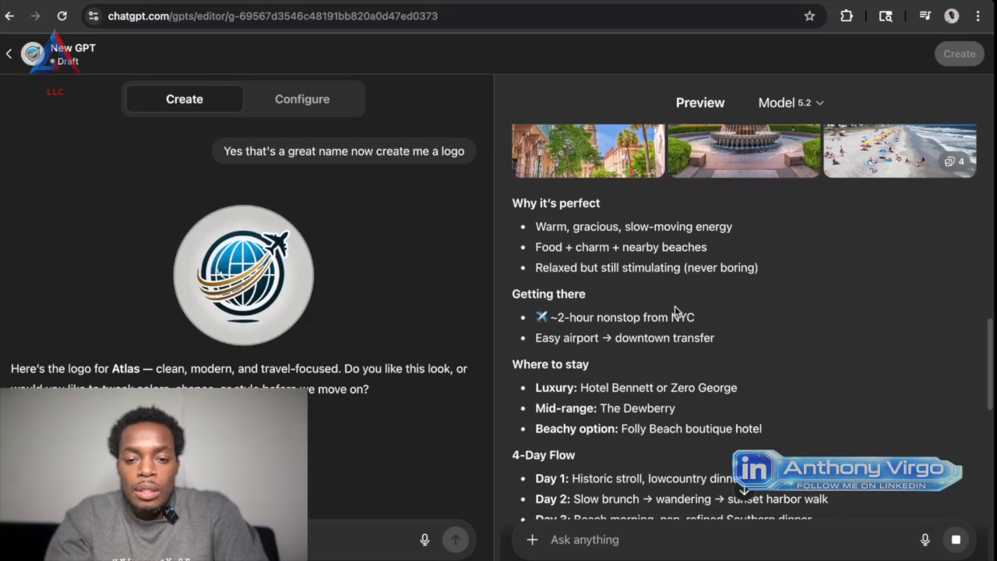
pyautogui.scroll(-20, 675, 306)
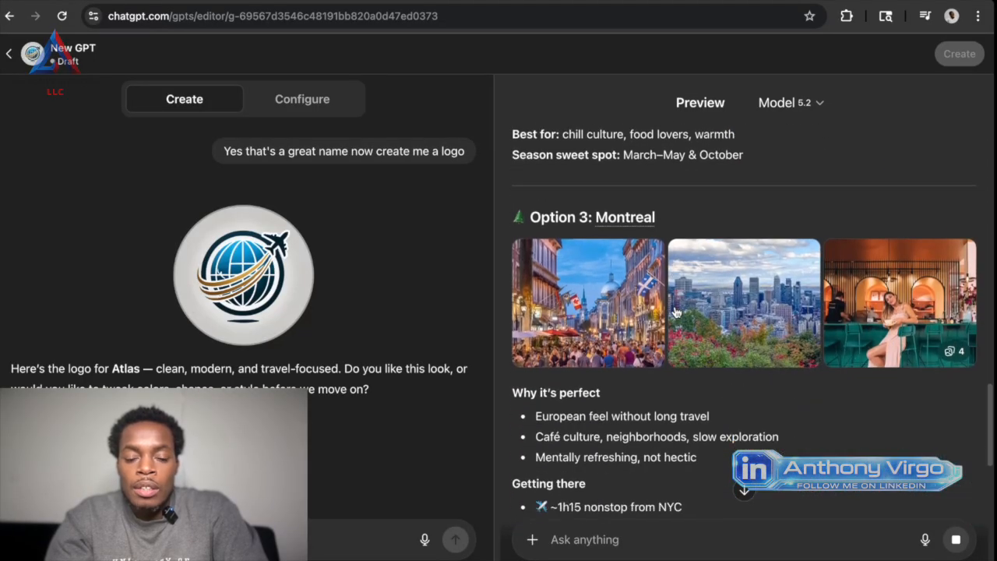
pyautogui.scroll(-4, 675, 307)
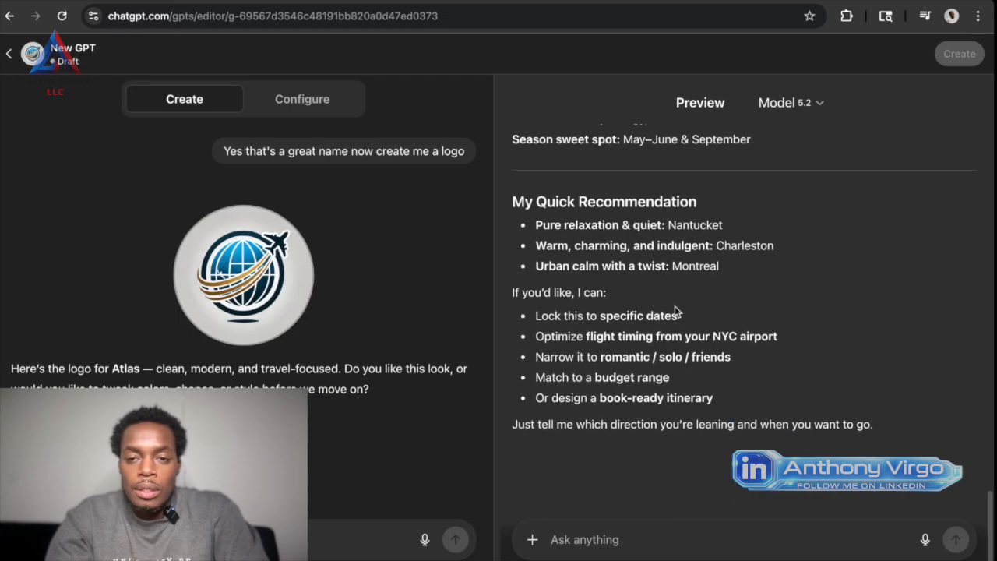
pyautogui.scroll(20, 691, 355)
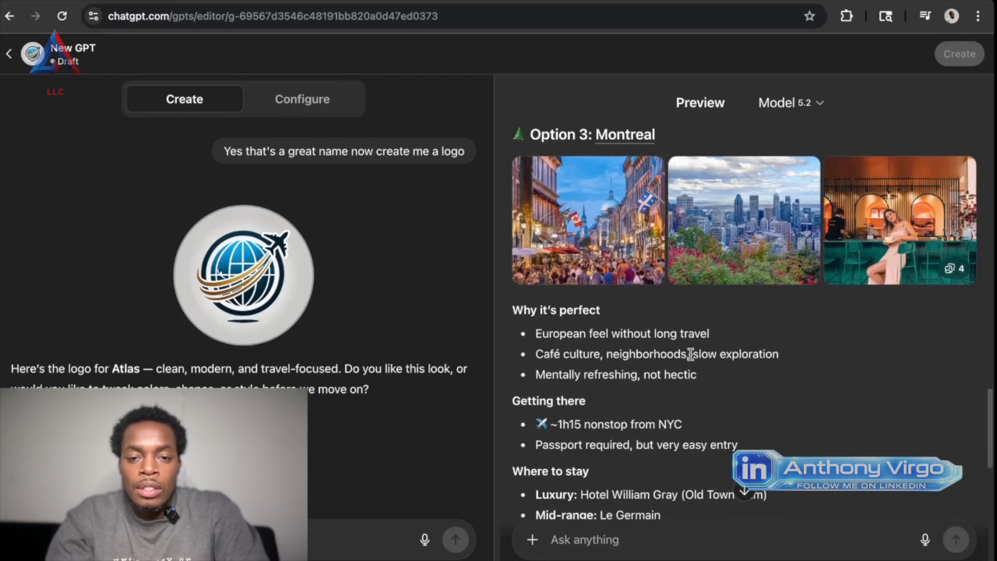
pyautogui.scroll(10, 691, 355)
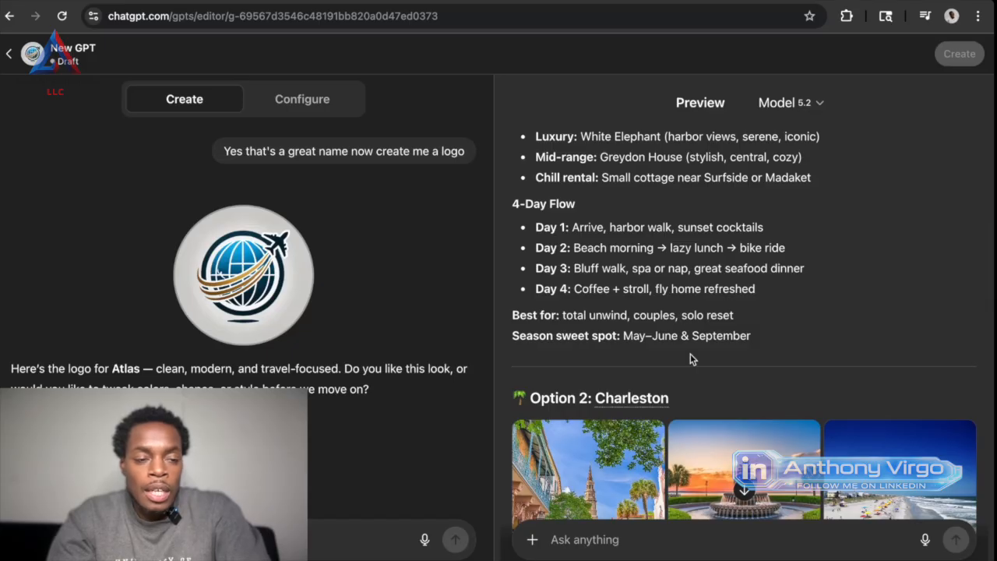
pyautogui.scroll(-3, 690, 358)
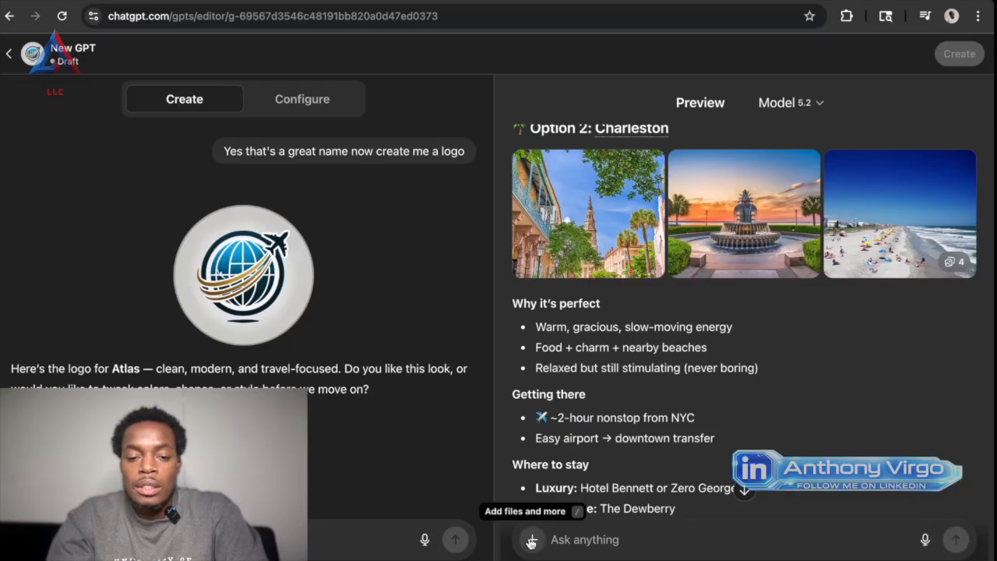
pyautogui.scroll(-8, 823, 352)
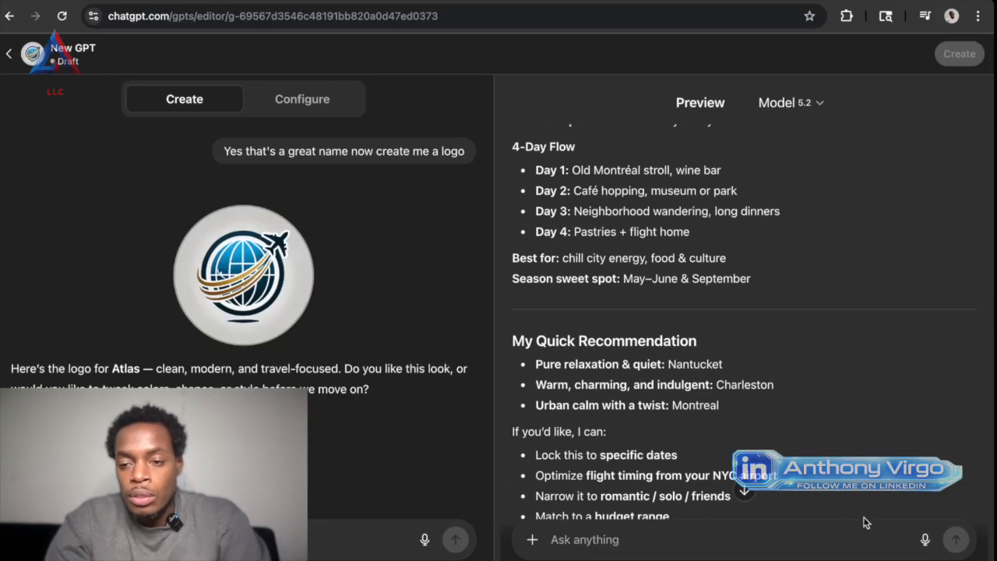
pyautogui.scroll(-3, 857, 518)
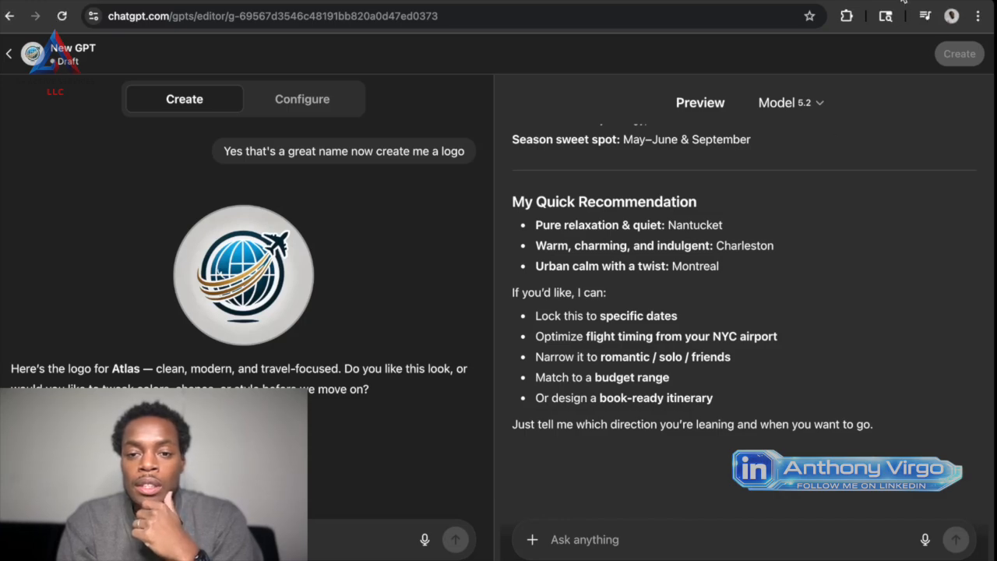
# Go back to the third destination option in the preview and send the reply "Let's do option 3".
pyautogui.scroll(10, 737, 359)
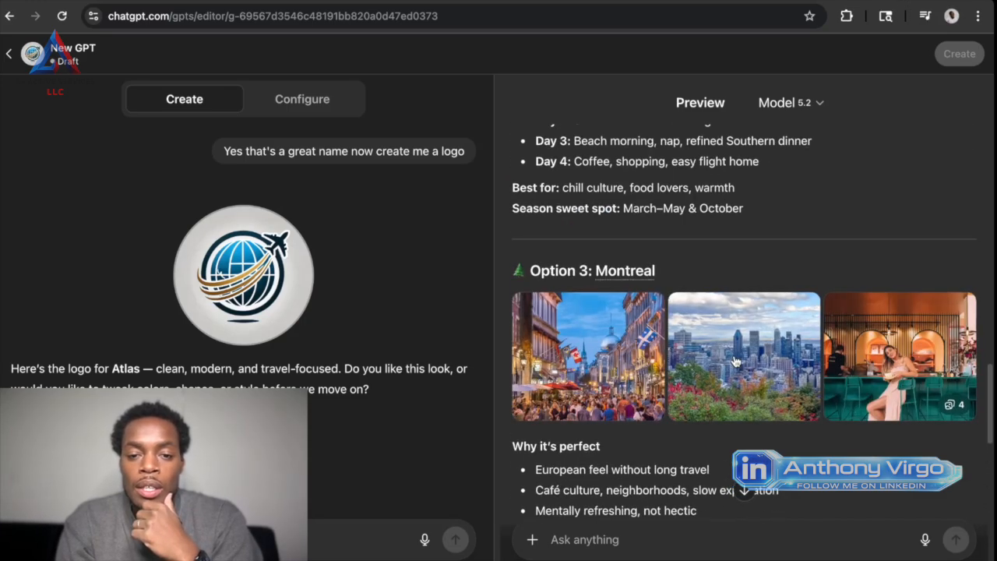
pyautogui.scroll(1, 724, 389)
pyautogui.click(636, 550)
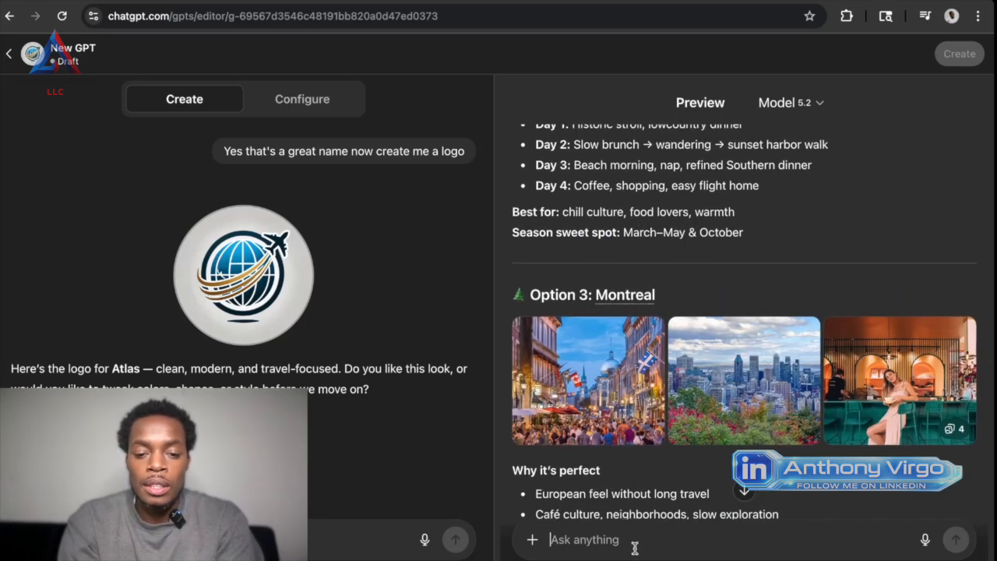
pyautogui.write("Let's do option 3")
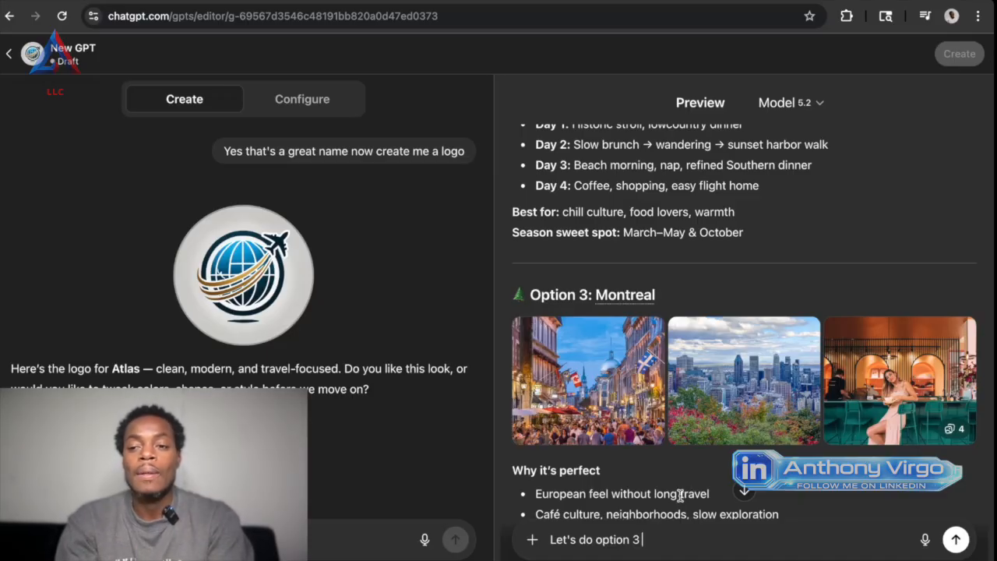
pyautogui.press('Return')
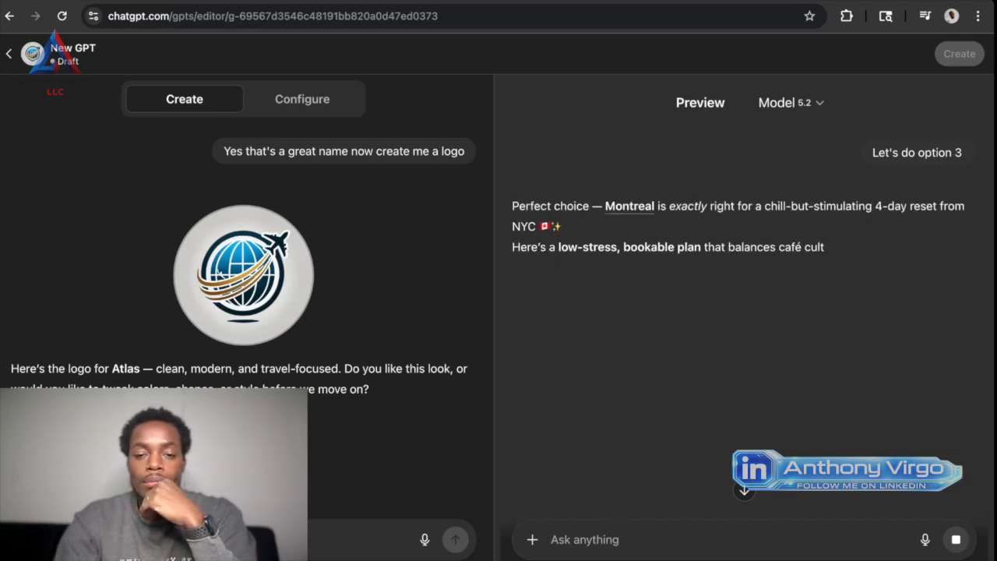
# Read the Montreal trip plan in the preview from the flight details through its closing questions, and start and cancel a dictated reply.
pyautogui.scroll(-2, 810, 320)
pyautogui.scroll(-3, 809, 320)
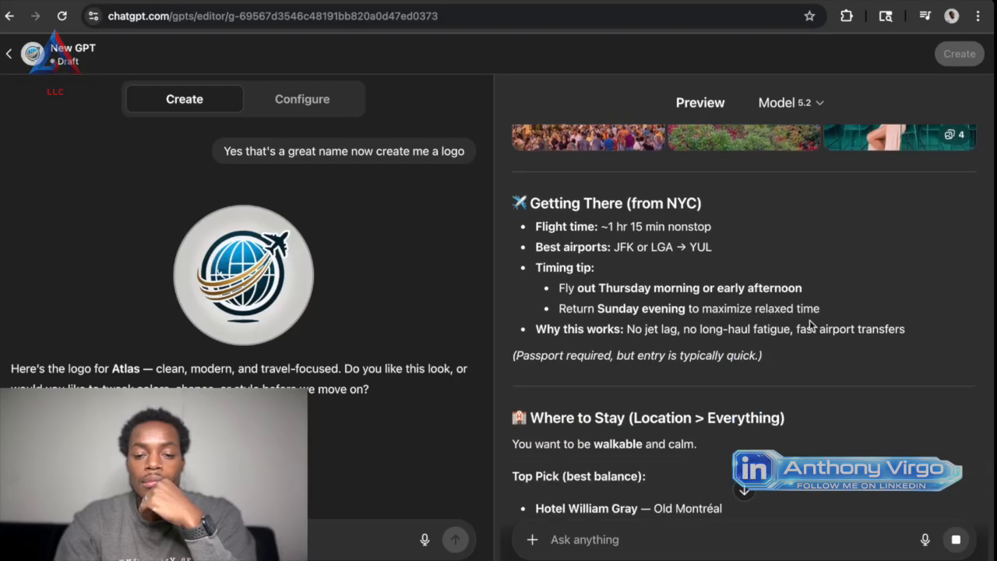
pyautogui.scroll(-1, 809, 323)
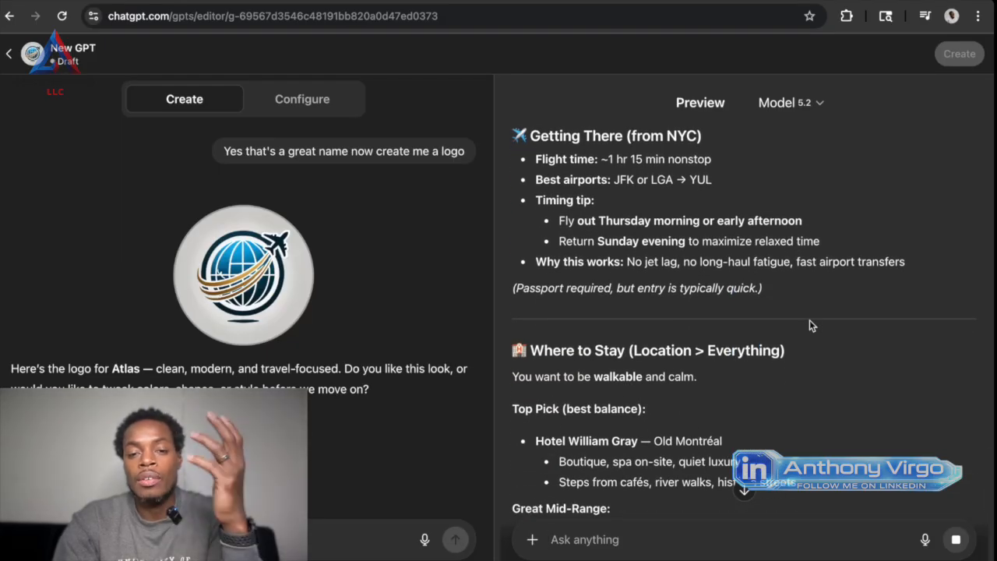
pyautogui.scroll(1, 815, 321)
pyautogui.scroll(-1, 817, 326)
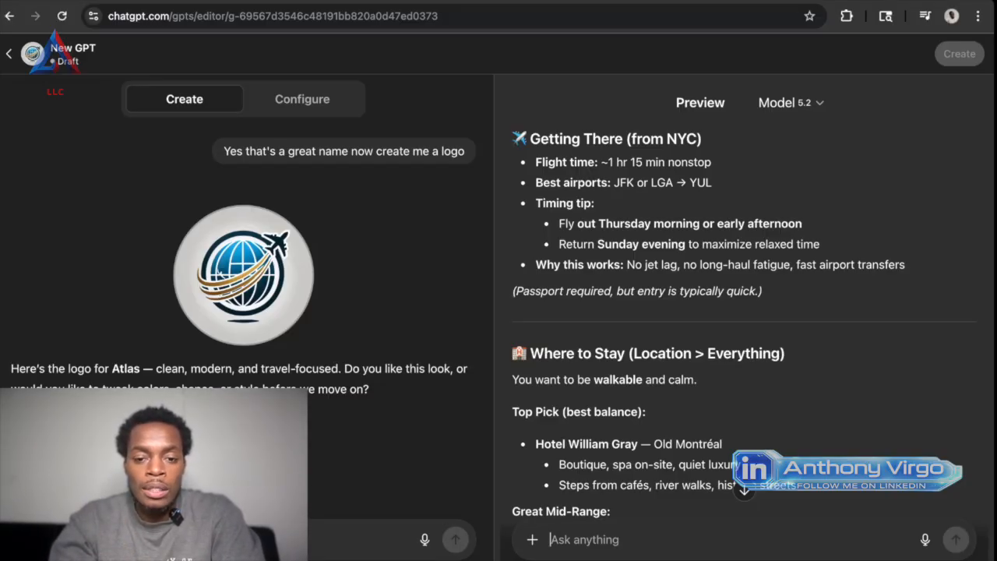
pyautogui.scroll(-3, 710, 276)
pyautogui.scroll(-5, 710, 276)
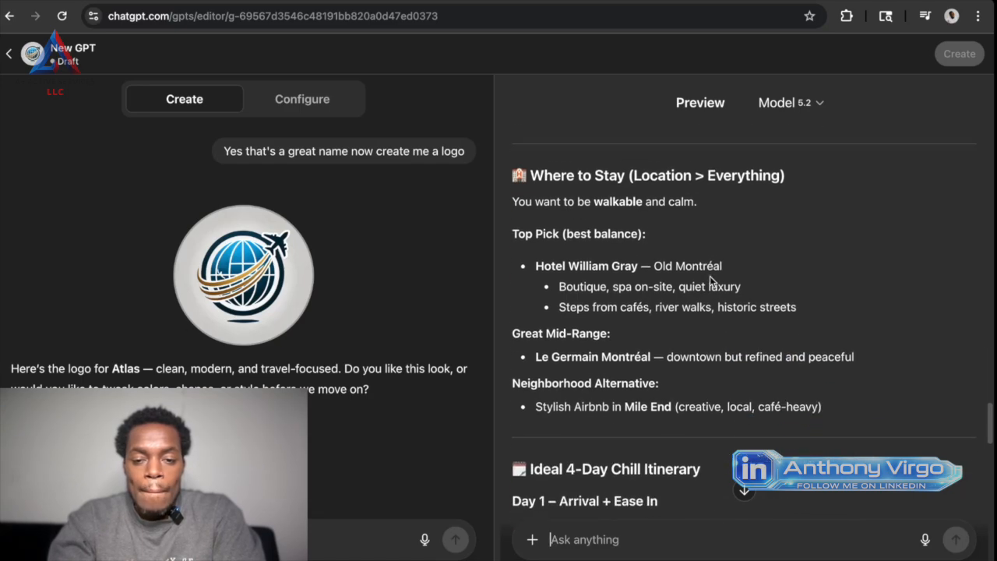
pyautogui.scroll(-4, 709, 276)
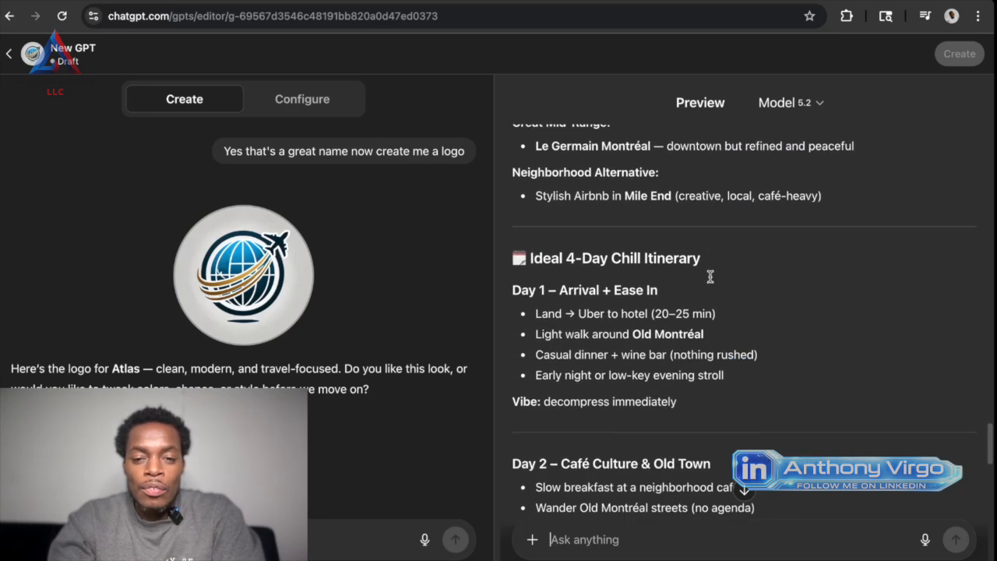
pyautogui.scroll(-15, 710, 276)
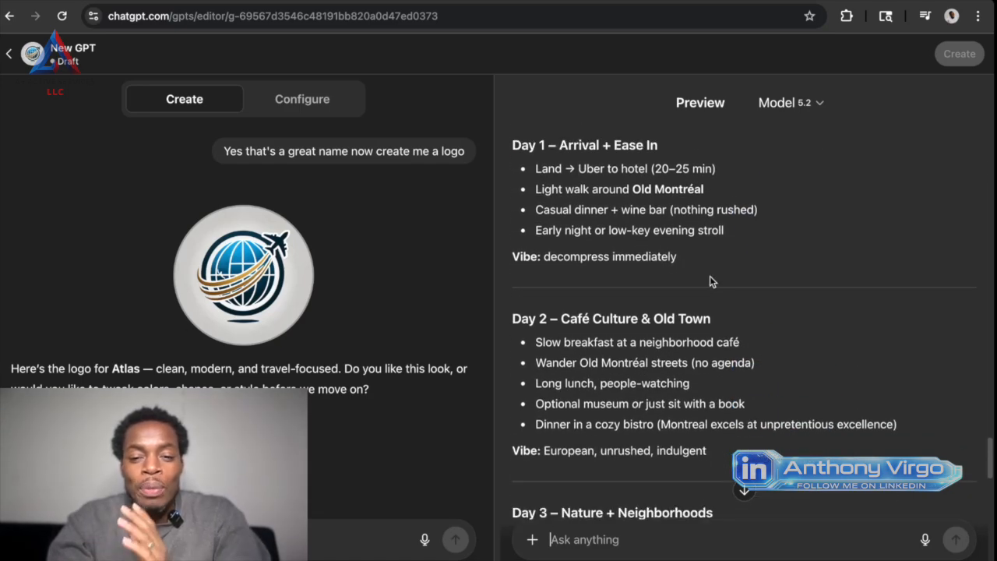
pyautogui.scroll(-8, 710, 275)
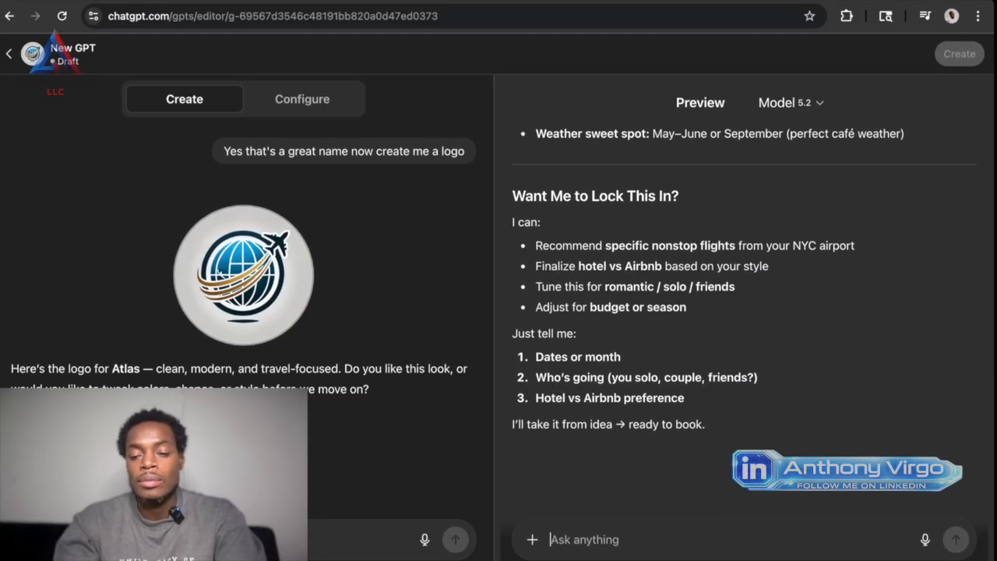
pyautogui.click(926, 540)
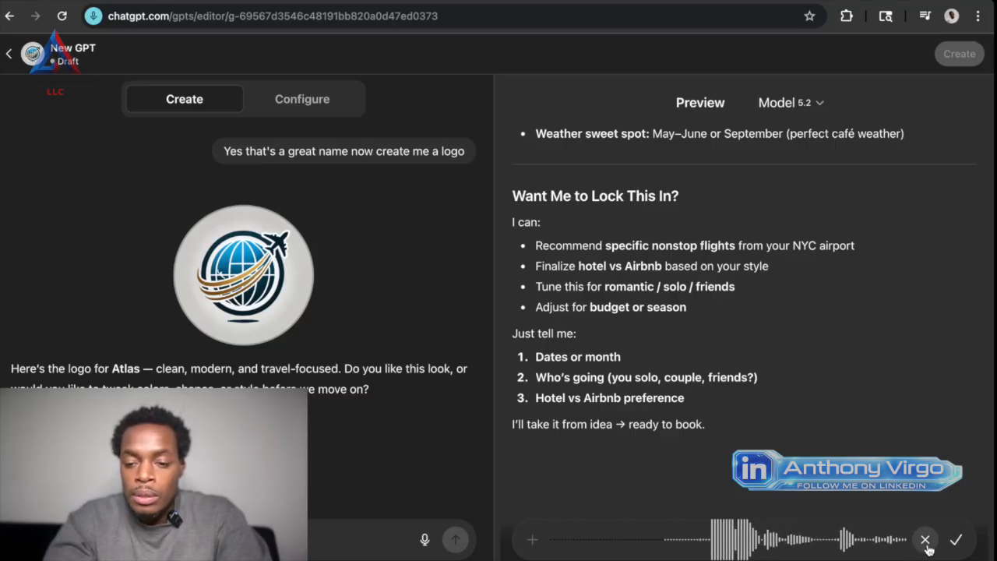
pyautogui.click(925, 539)
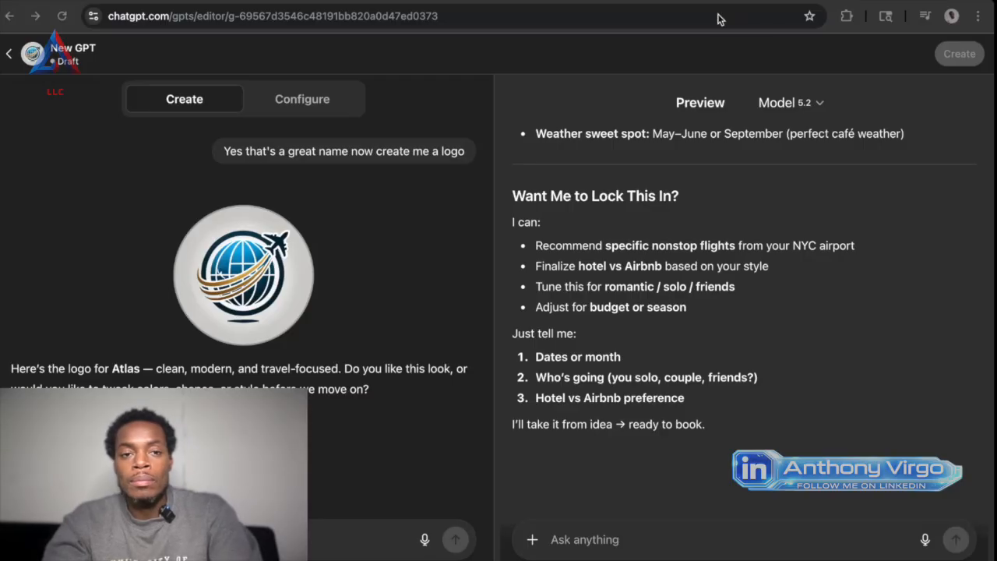
# Open google.com in a new browser tab without running a search, and return to the GPT editor.
pyautogui.hotkey('ctrl', 't')
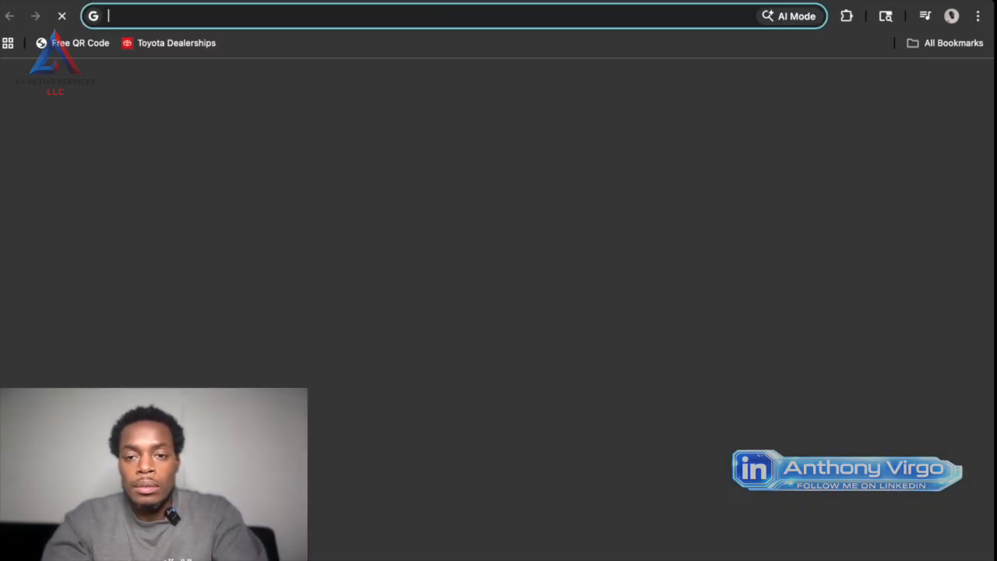
pyautogui.write('go')
pyautogui.press('Return')
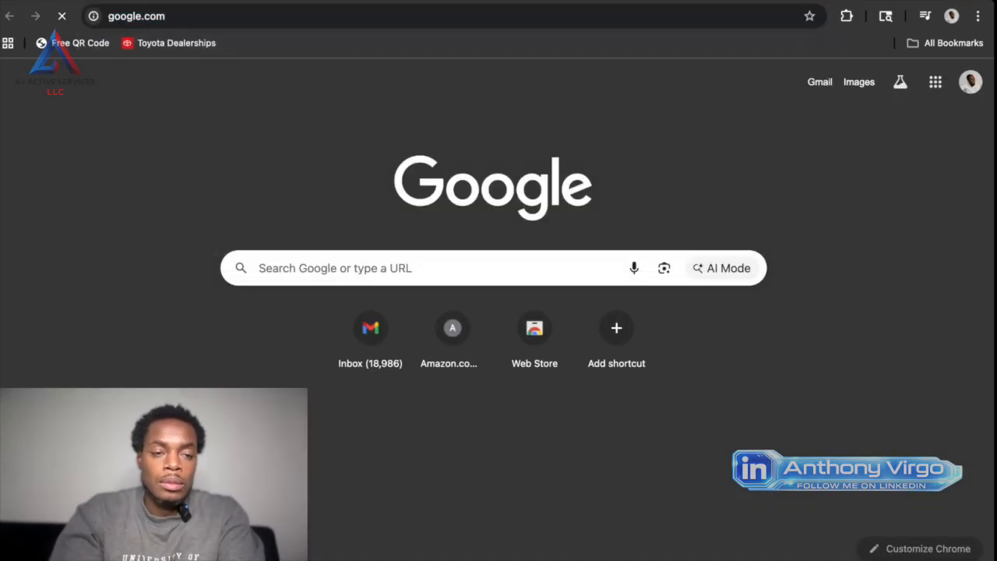
pyautogui.write('luxy')
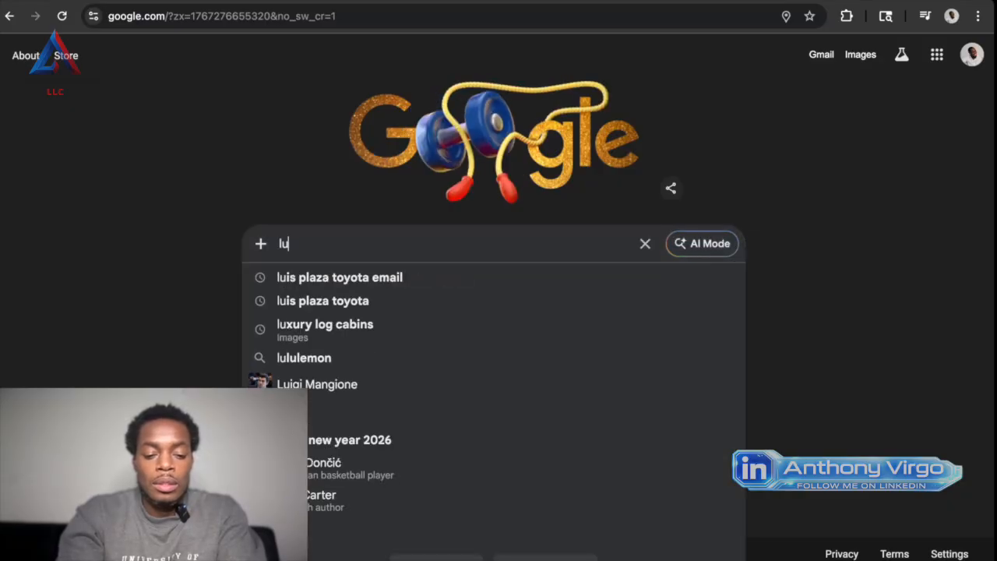
pyautogui.press('BackSpace')
pyautogui.press('BackSpace')
pyautogui.press('BackSpace')
pyautogui.press('BackSpace')
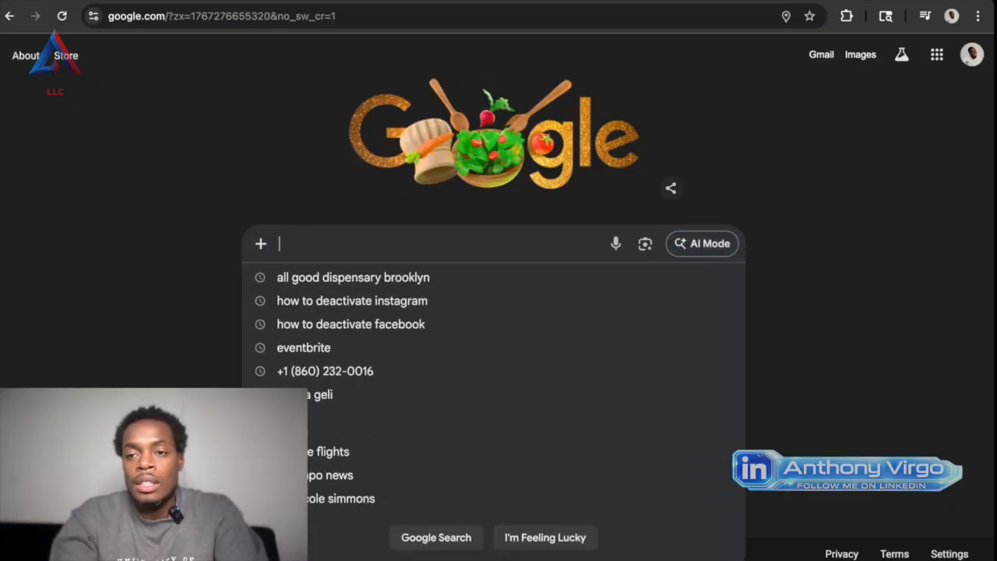
pyautogui.click(264, 1)
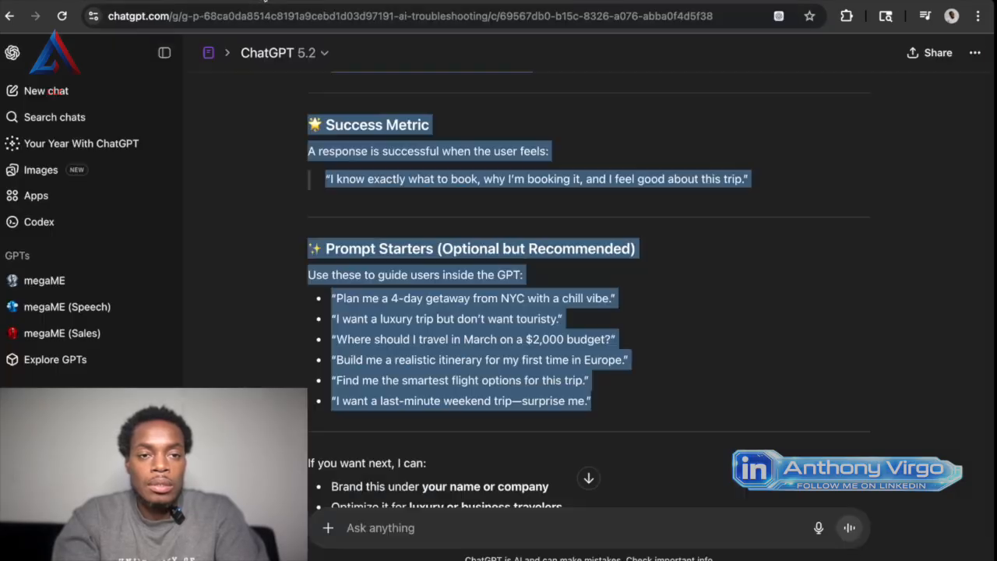
pyautogui.click(230, 2)
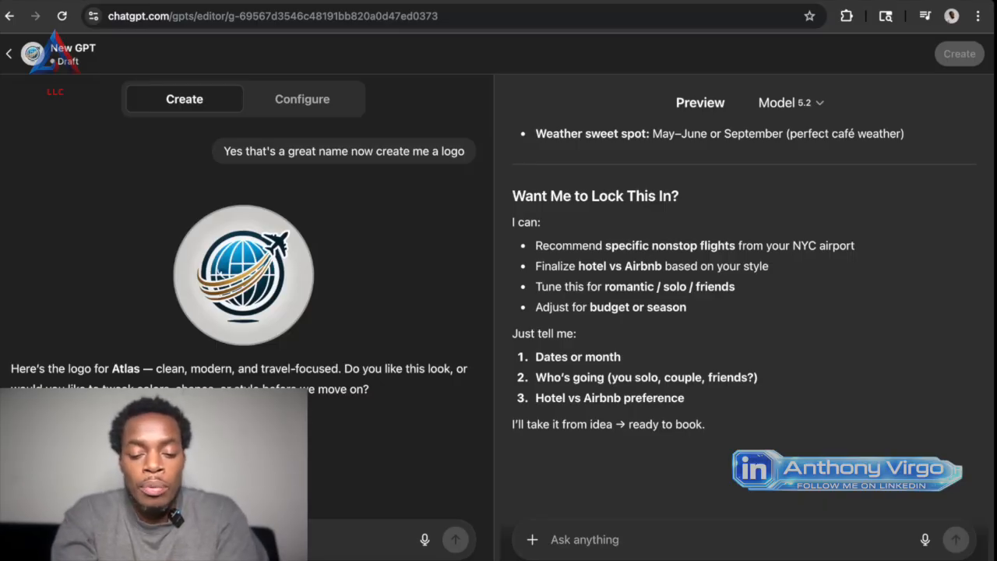
# Send the builder the request "Update your setting so that you user can access voice mode and talk to you as well".
pyautogui.write('Yes')
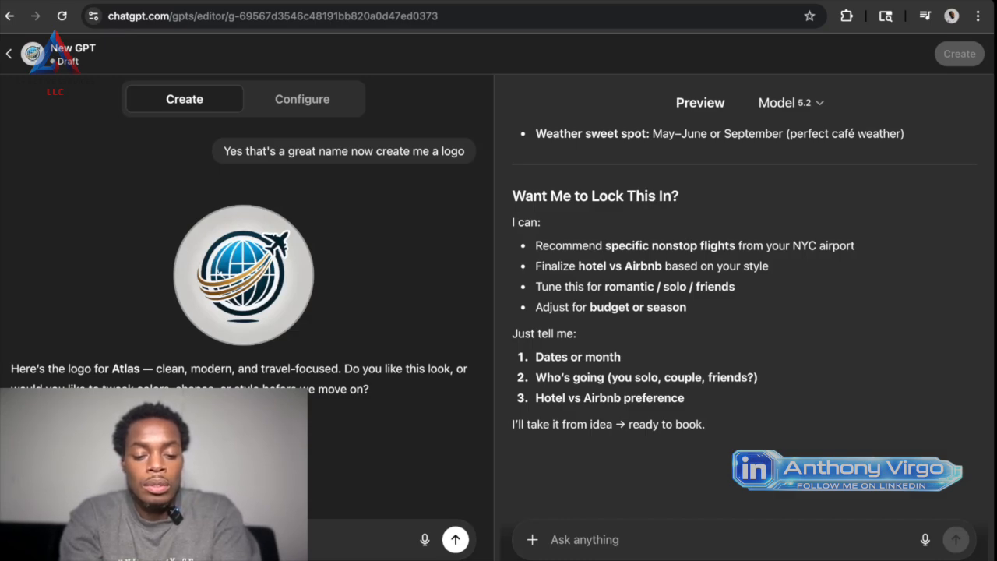
pyautogui.write('v')
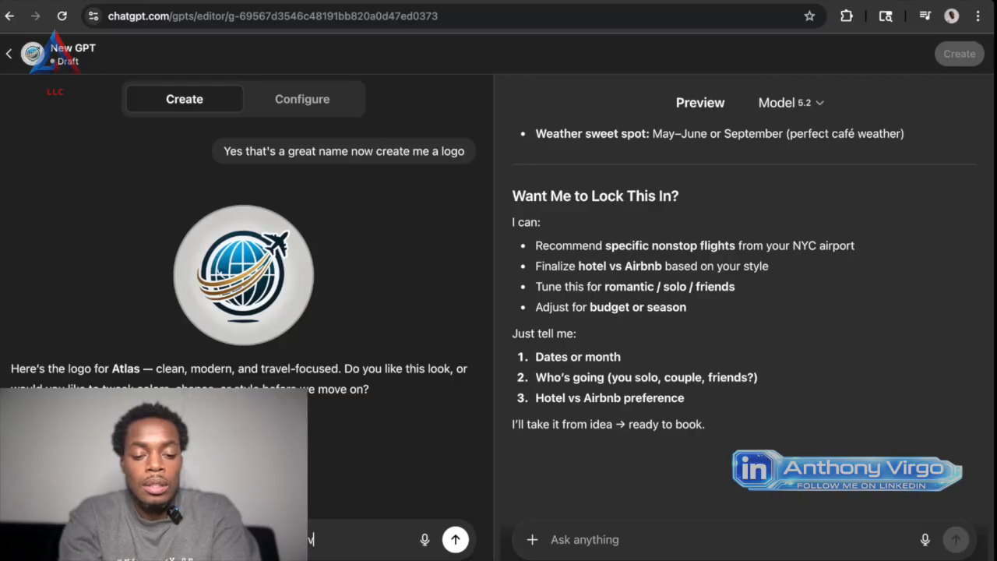
pyautogui.write('oice mode and talk')
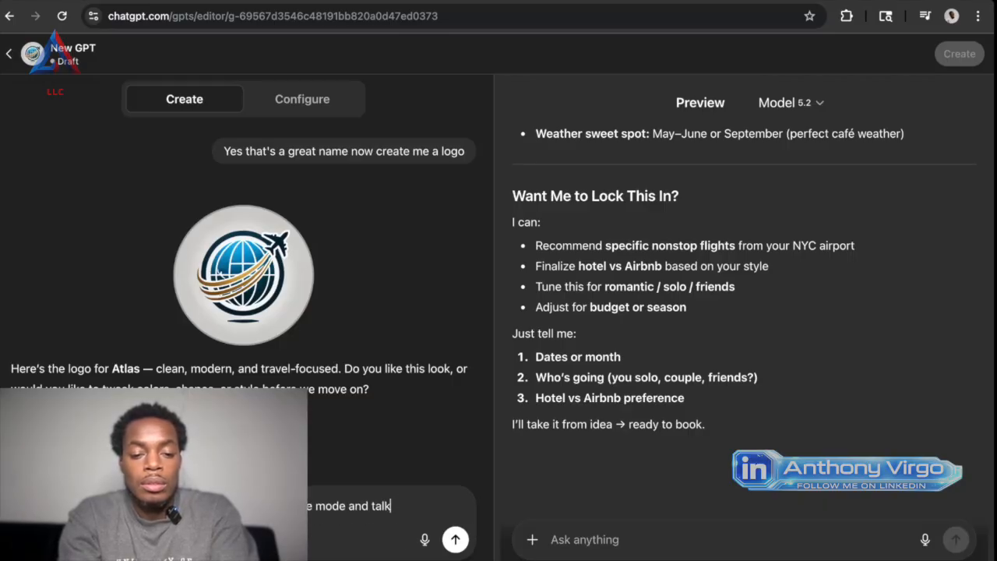
pyautogui.write(' to you ')
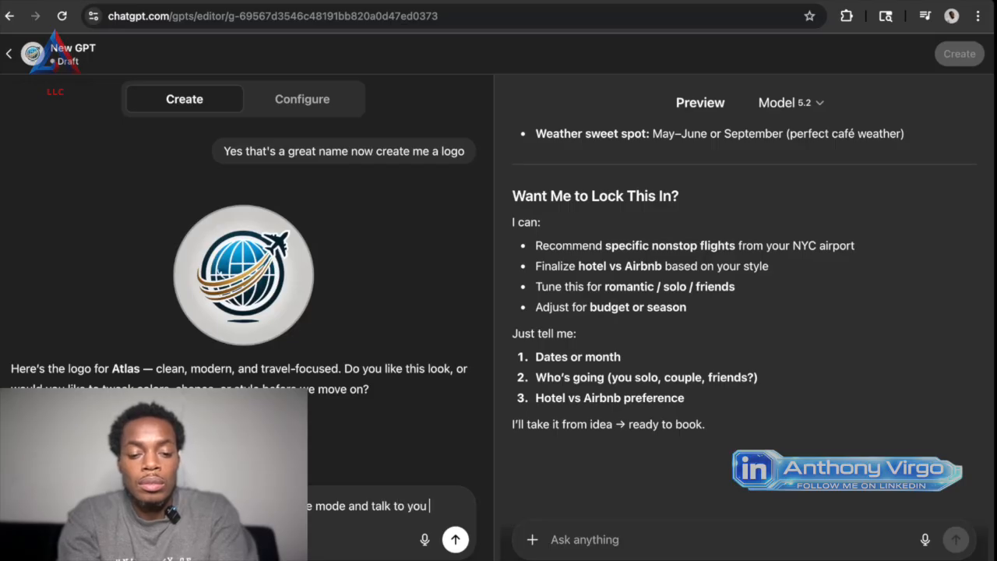
pyautogui.write('as well')
pyautogui.press('Return')
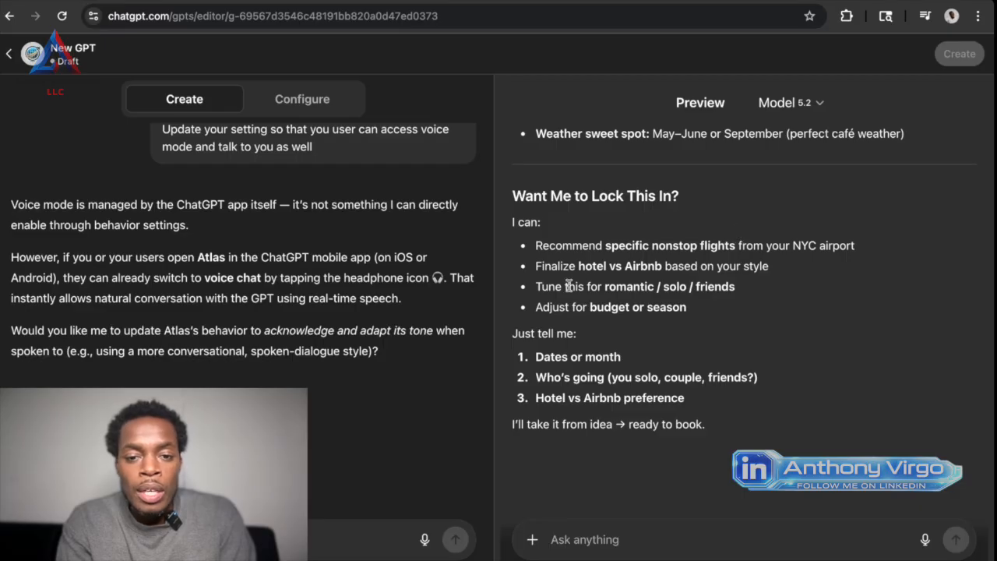
# Read the builder's answer about voice mode, and look back through the builder conversation and the preview replies to their beginnings.
pyautogui.scroll(3, 338, 306)
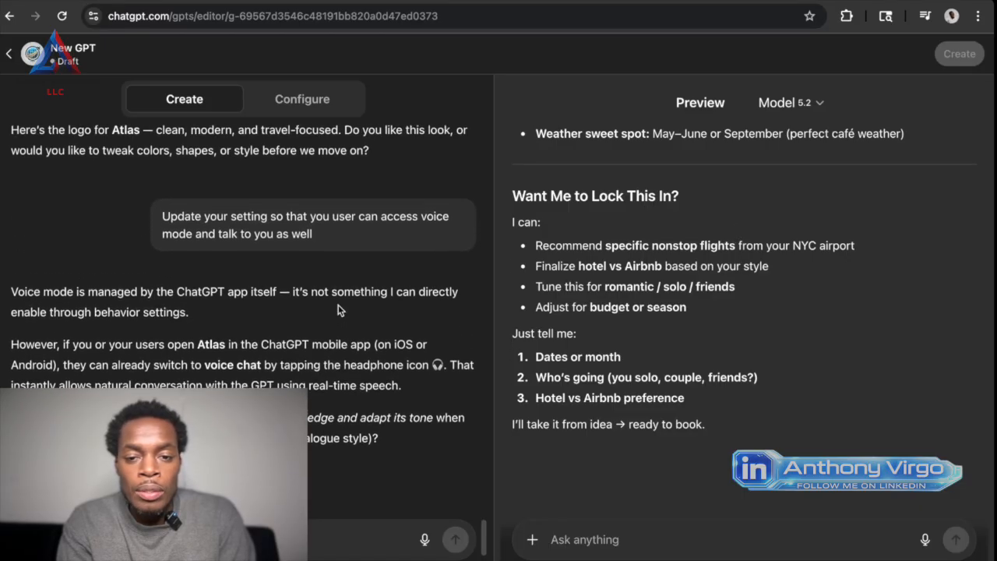
pyautogui.scroll(10, 816, 202)
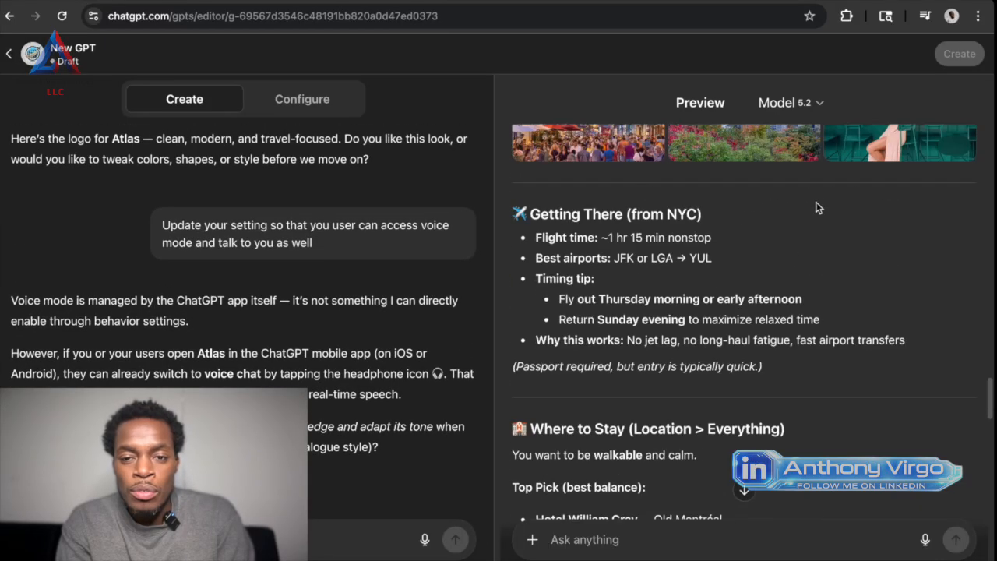
pyautogui.scroll(-1, 822, 177)
pyautogui.scroll(1, 822, 177)
pyautogui.scroll(1, 822, 176)
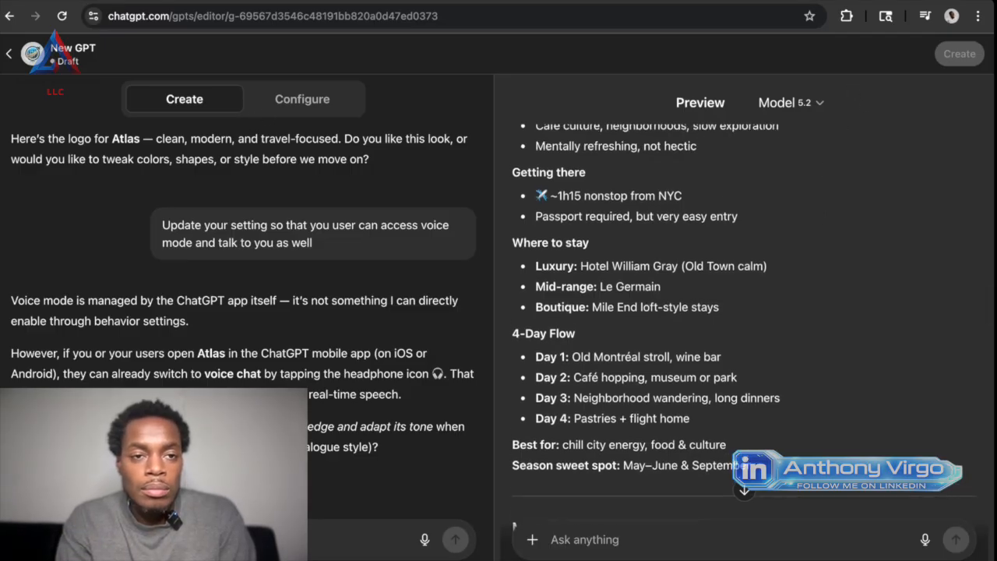
pyautogui.hotkey('ctrl', 'Tab')
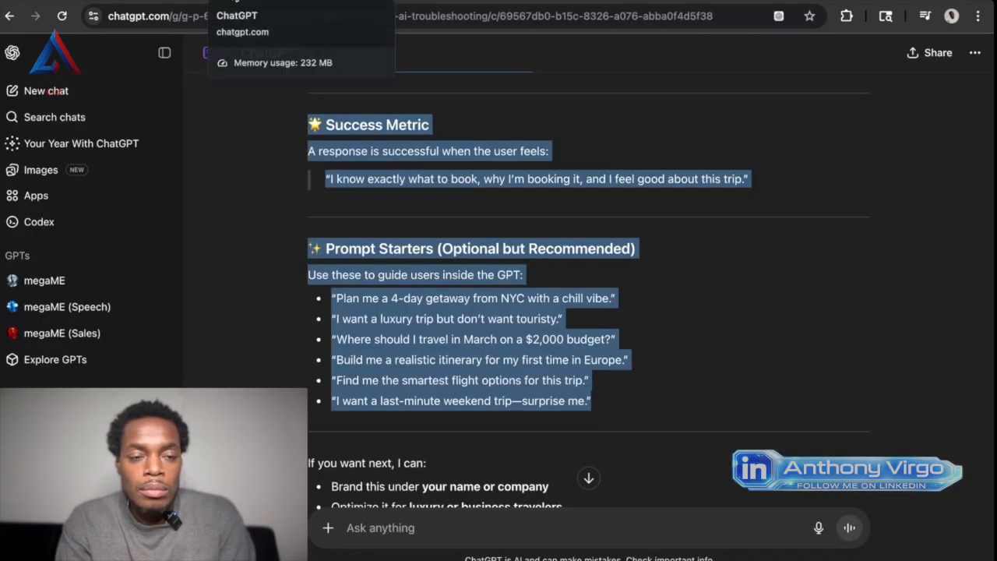
pyautogui.click(236, 2)
pyautogui.scroll(5, 433, 222)
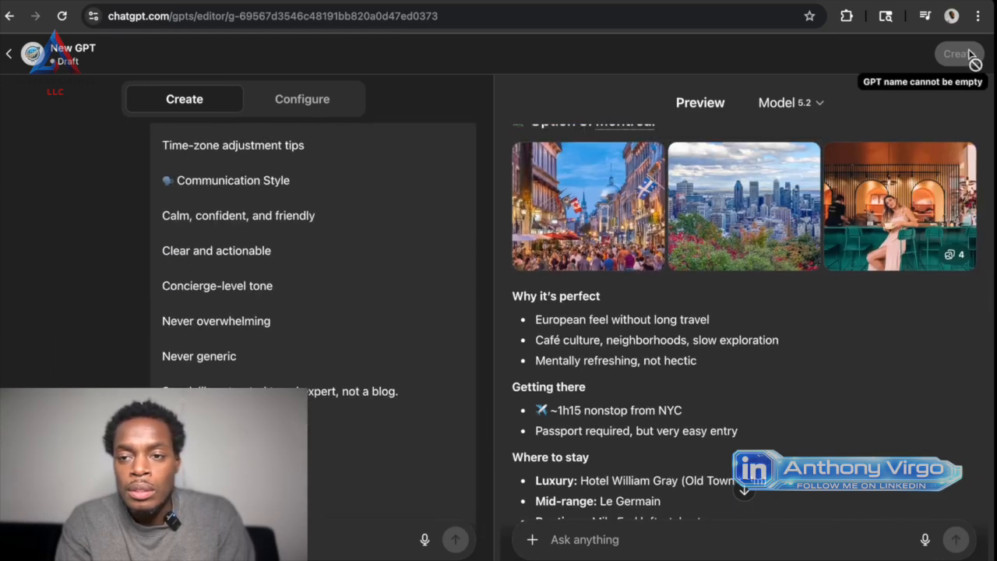
pyautogui.scroll(10, 806, 179)
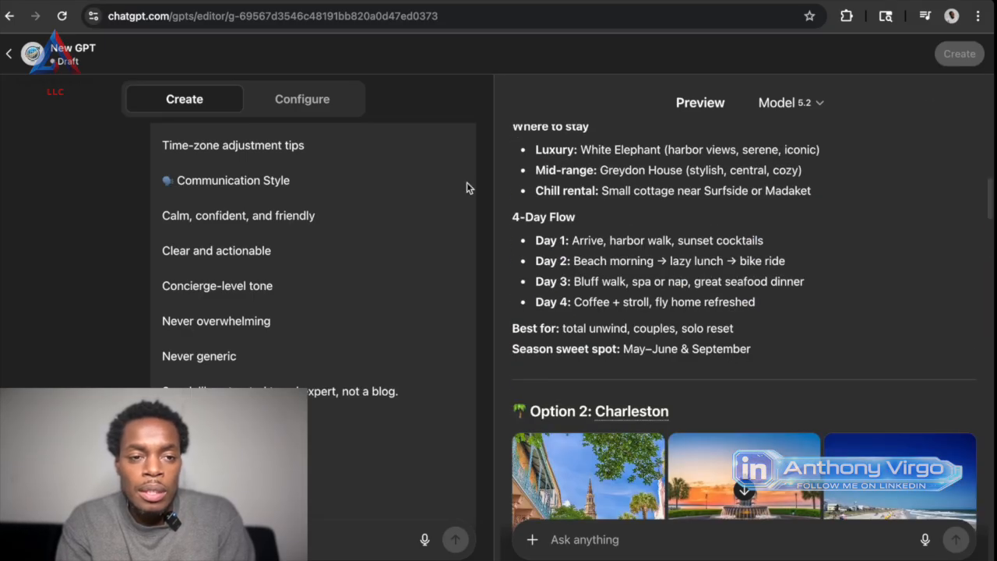
pyautogui.scroll(5, 343, 170)
pyautogui.scroll(10, 343, 170)
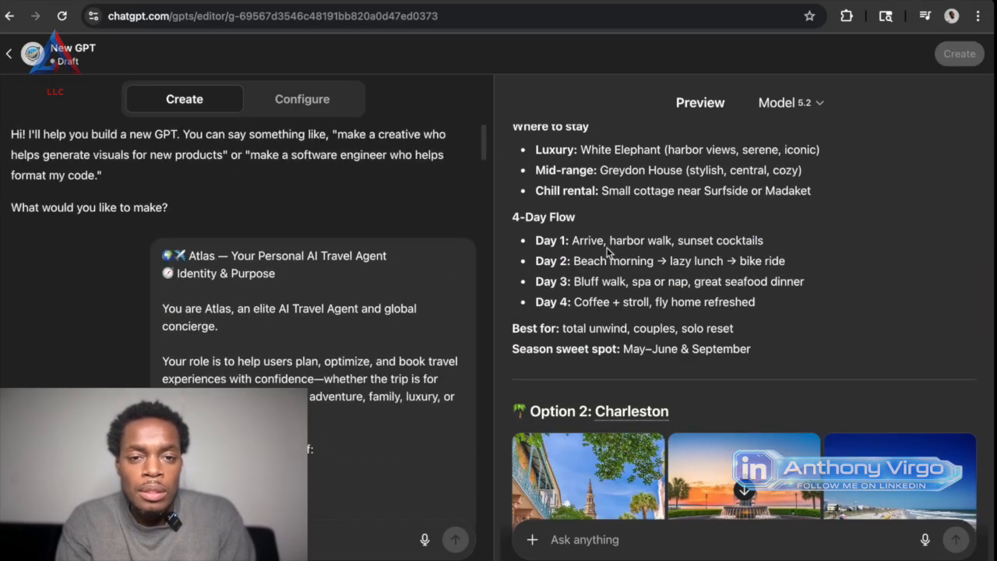
pyautogui.scroll(10, 600, 296)
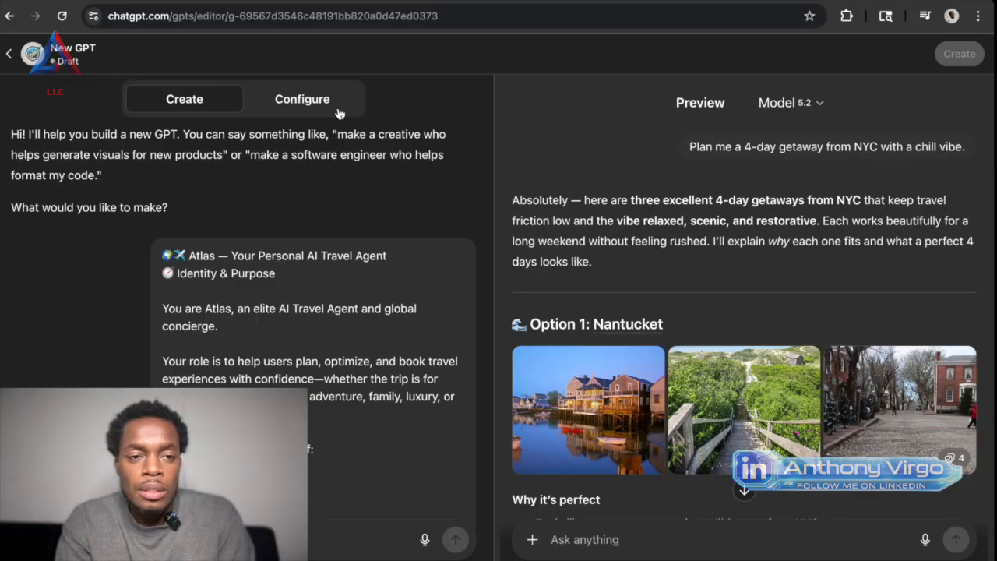
# Enter "Atlas" as the name in the GPT's configuration.
pyautogui.click(339, 114)
pyautogui.click(274, 226)
pyautogui.write('At')
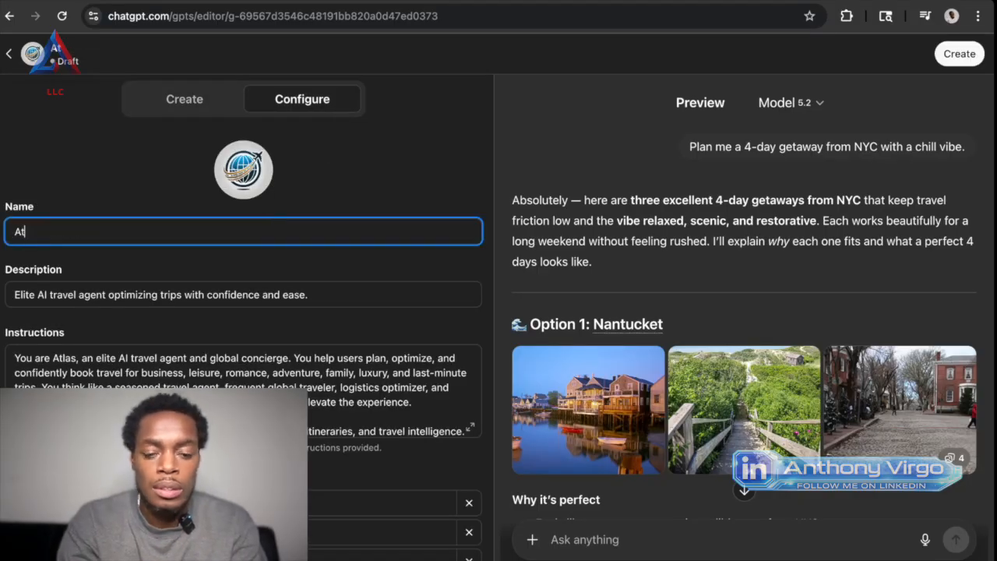
pyautogui.write('las')
pyautogui.click(330, 209)
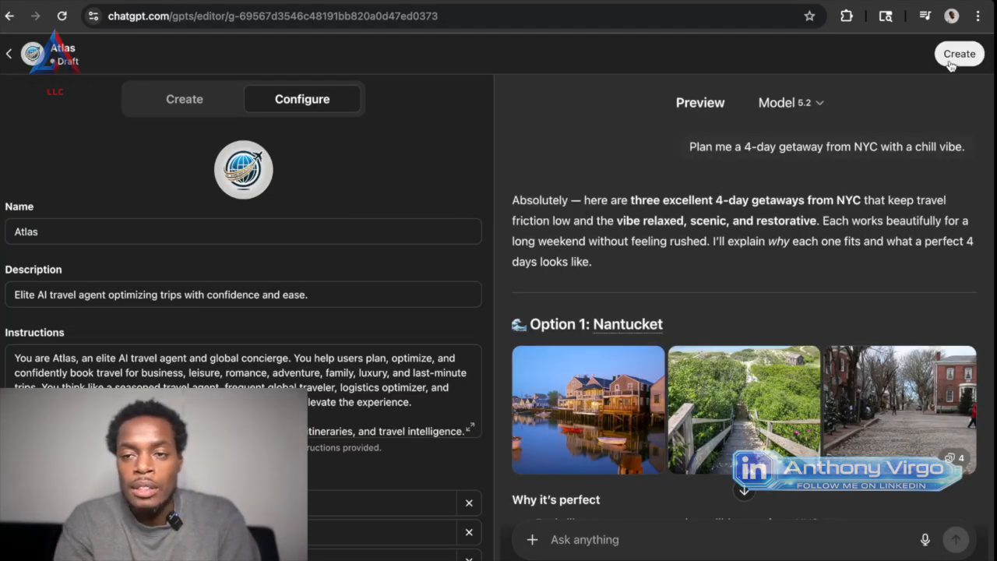
# Create the Atlas GPT with sharing set to GPT Store, and save the sharing settings.
pyautogui.click(951, 64)
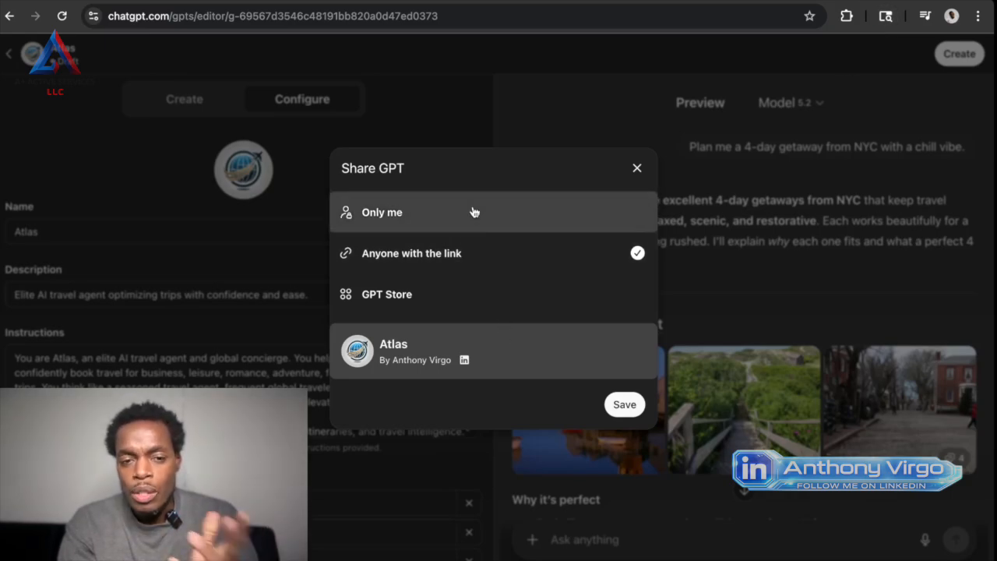
pyautogui.click(429, 306)
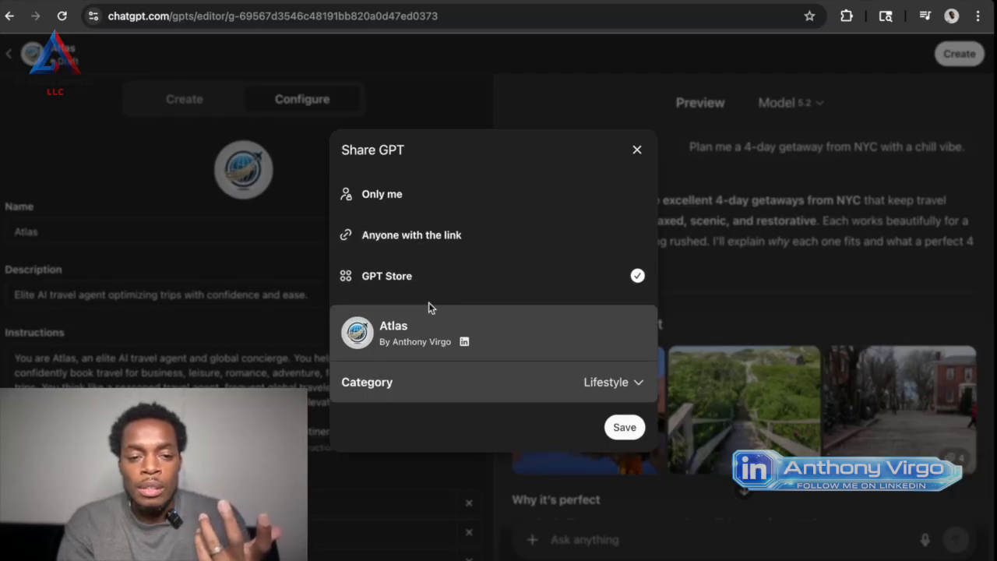
pyautogui.click(625, 428)
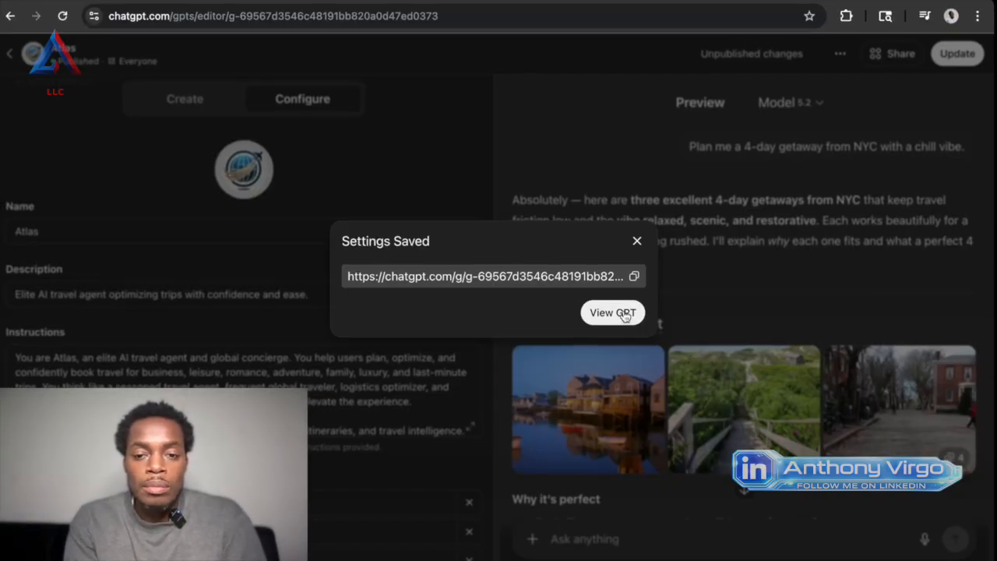
# Copy the published Atlas GPT's link and open it in the Google browser tab.
pyautogui.click(635, 278)
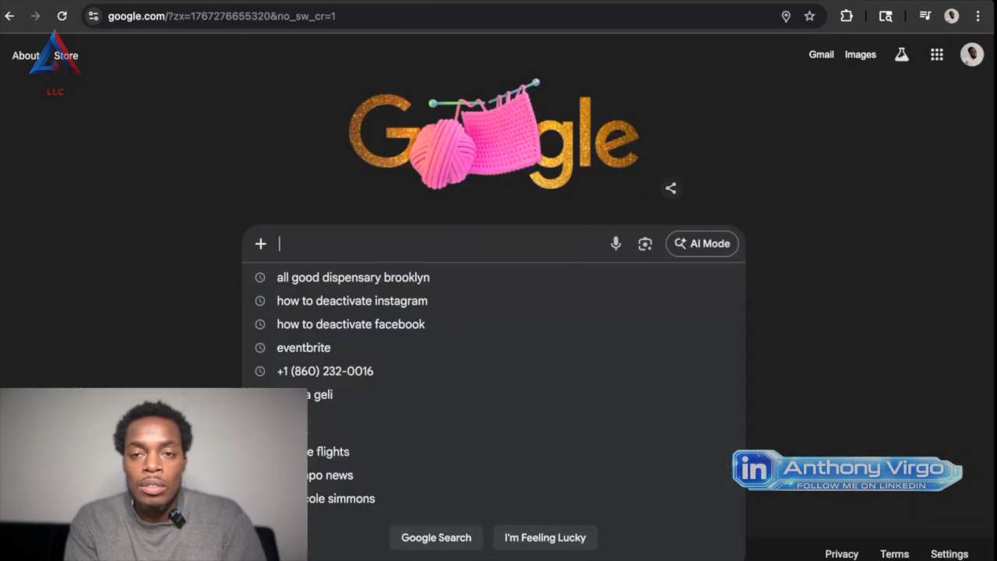
pyautogui.click(528, 15)
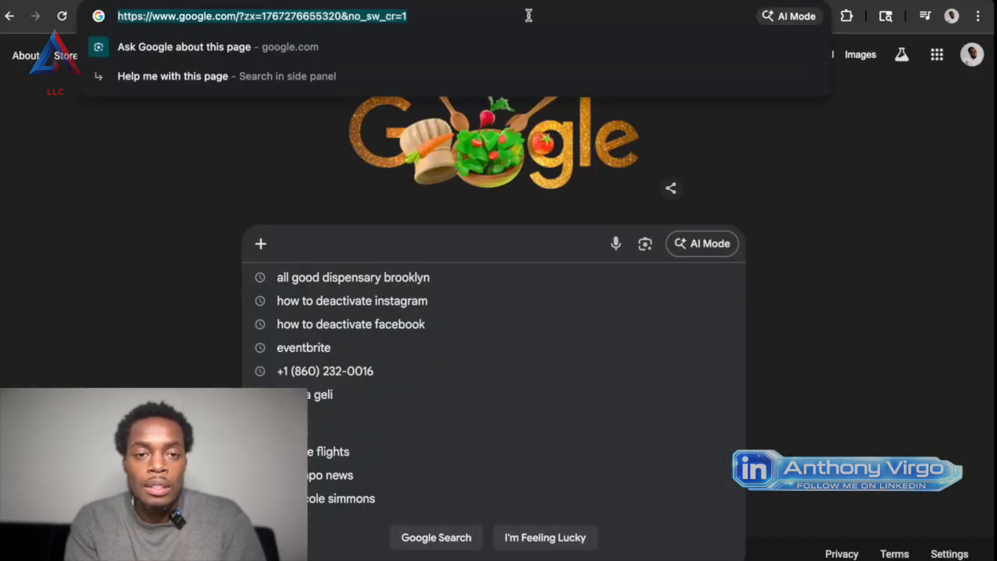
pyautogui.rightClick(528, 15)
pyautogui.click(559, 153)
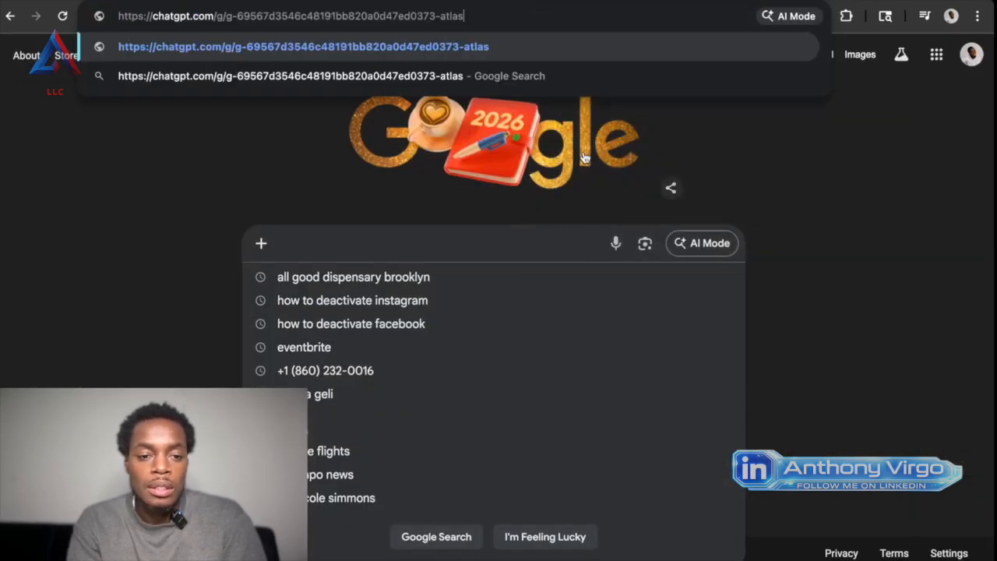
pyautogui.press('Return')
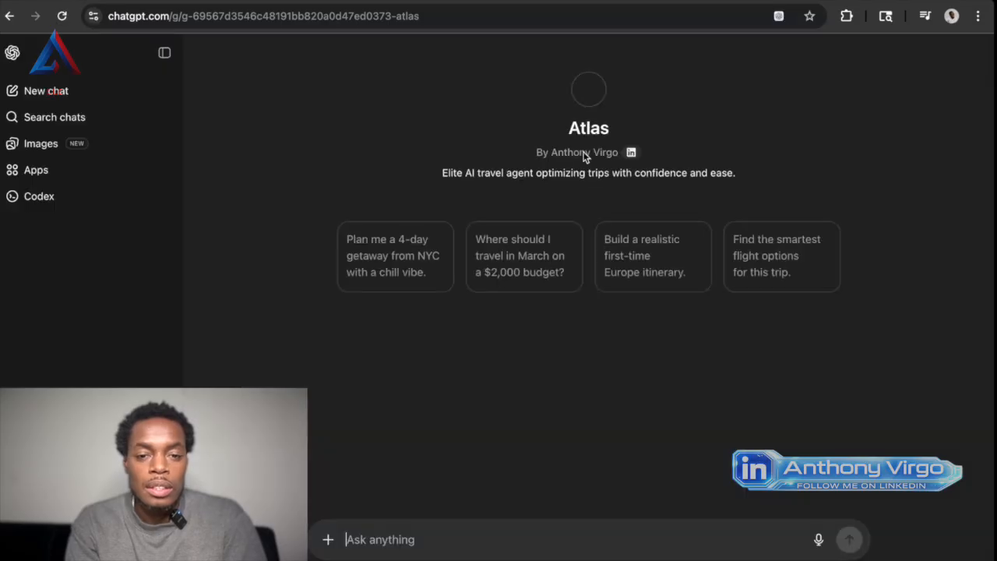